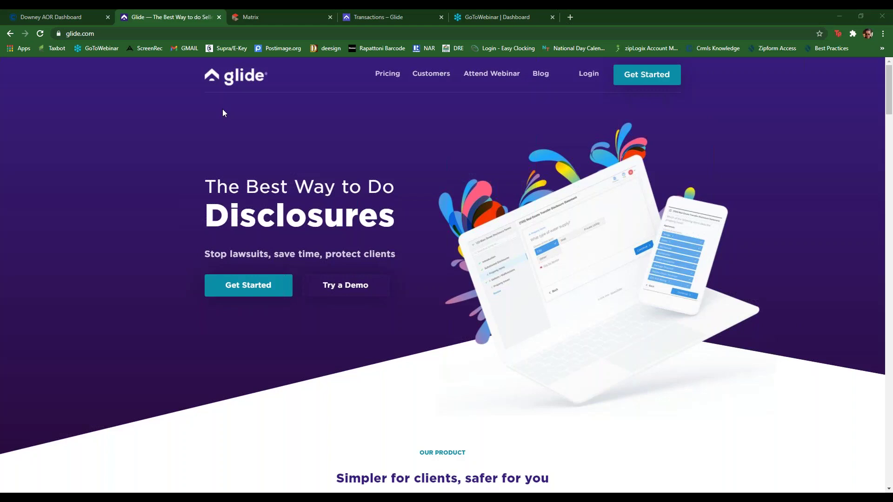
Step: Examine the product overview on the Glide homepage, including the benefit cards and the introductory video section
scroll(378, 166, down, 5)
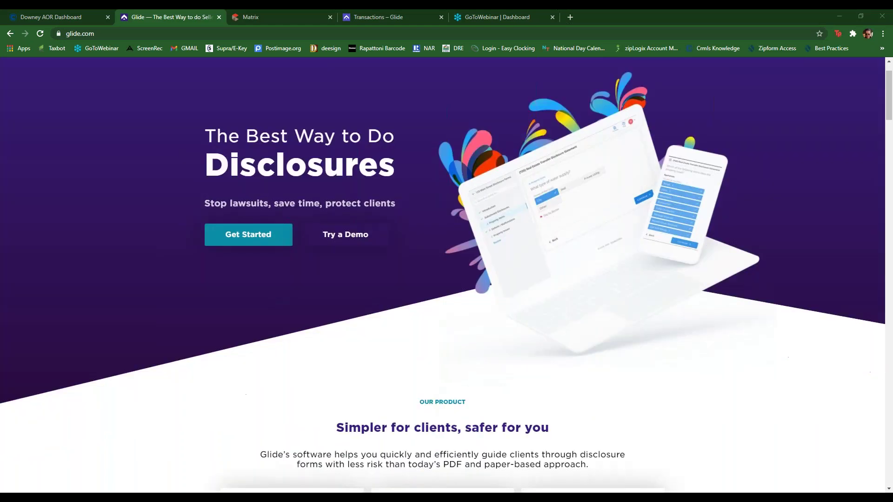
scroll(422, 227, down, 2)
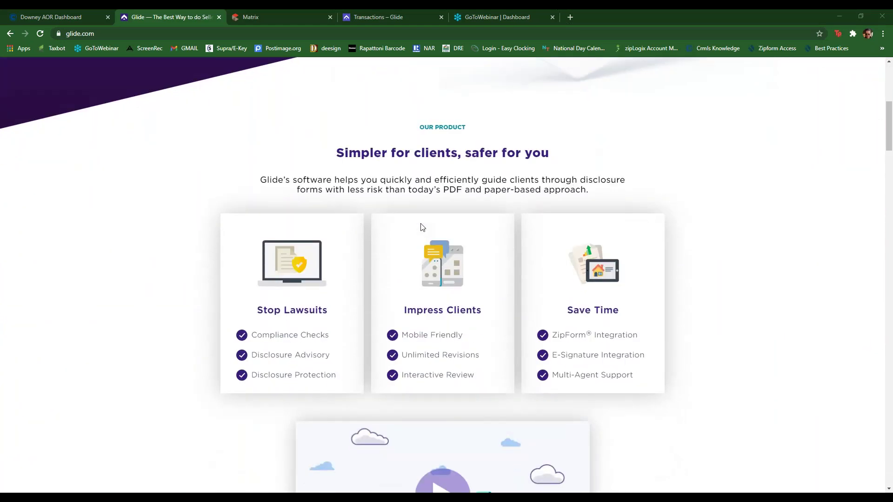
scroll(422, 228, down, 2)
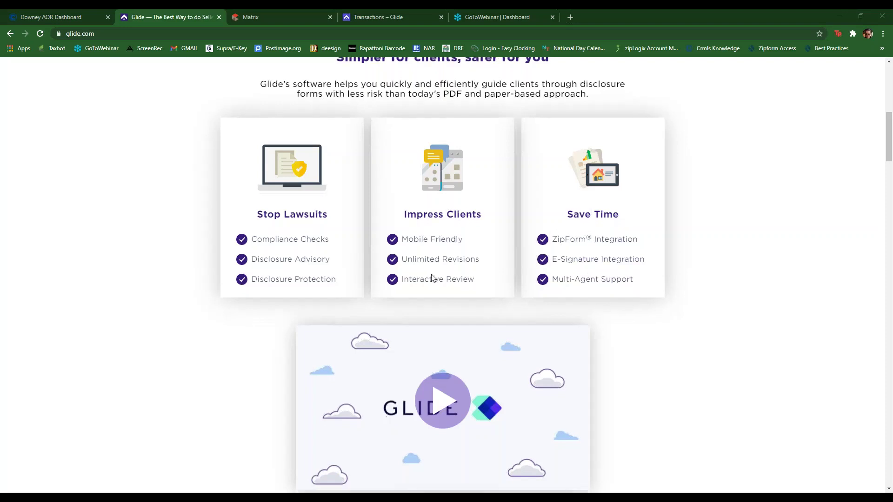
scroll(434, 278, down, 5)
scroll(470, 258, down, 5)
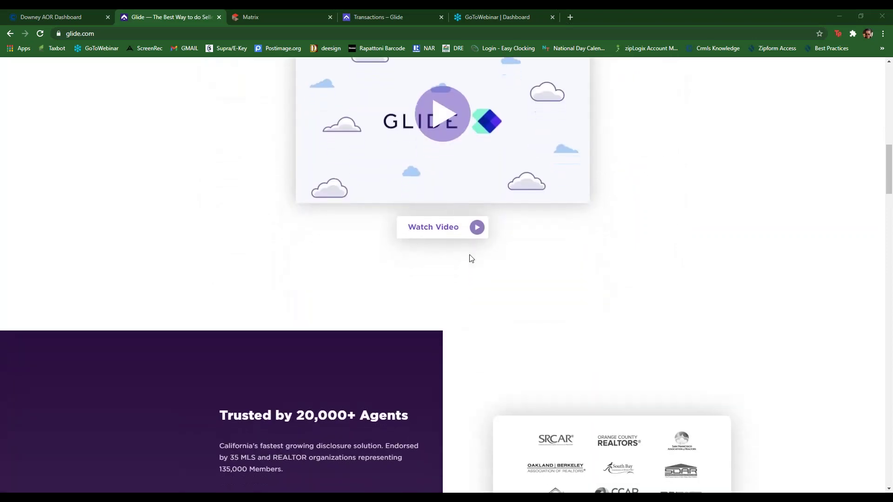
scroll(473, 303, up, 8)
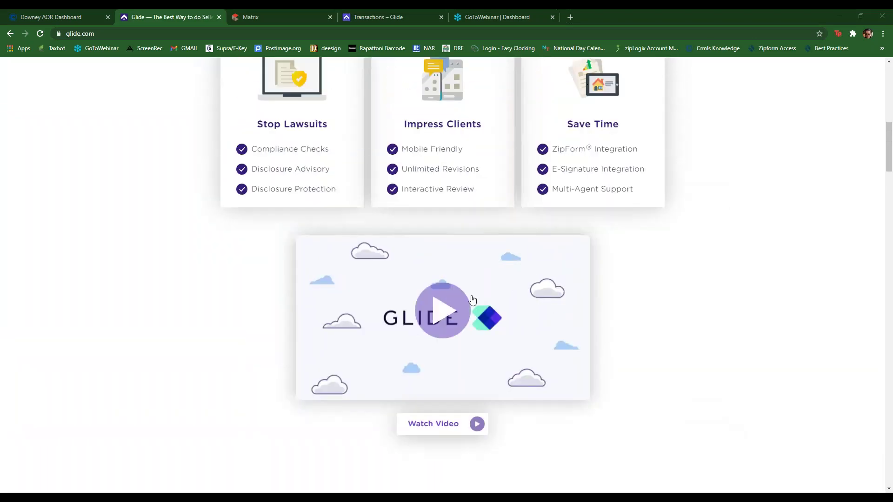
scroll(422, 225, up, 5)
scroll(422, 226, up, 5)
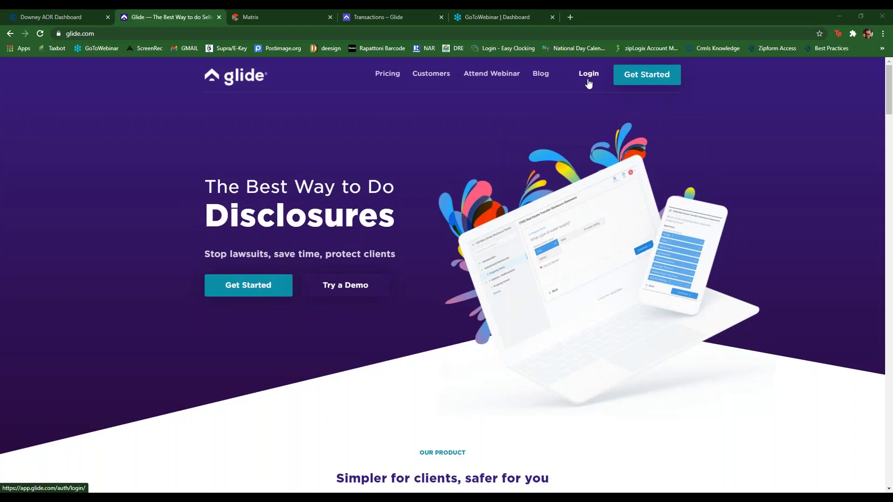
Step: Open the Glide account's transactions page from the Glide homepage and close that browser tab
click(250, 16)
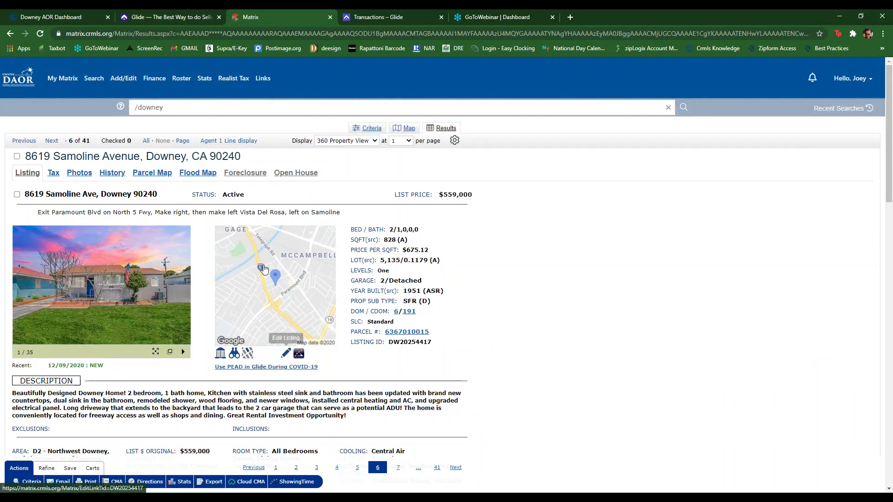
click(195, 19)
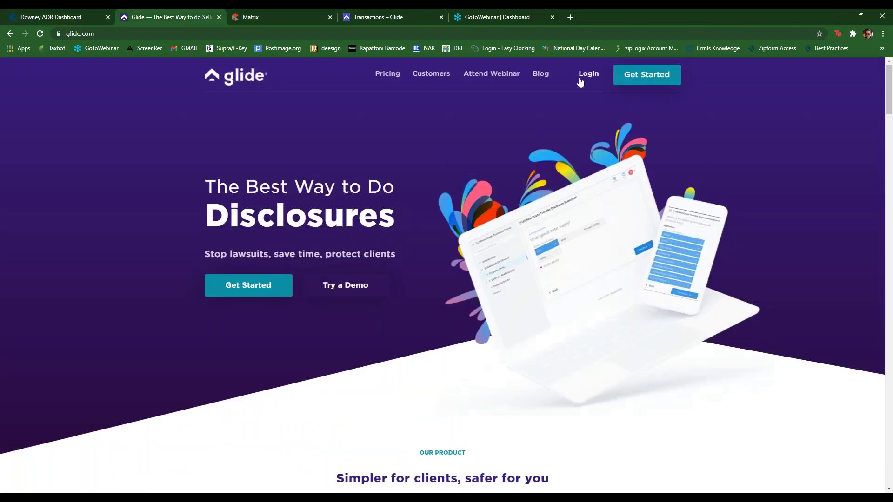
click(638, 79)
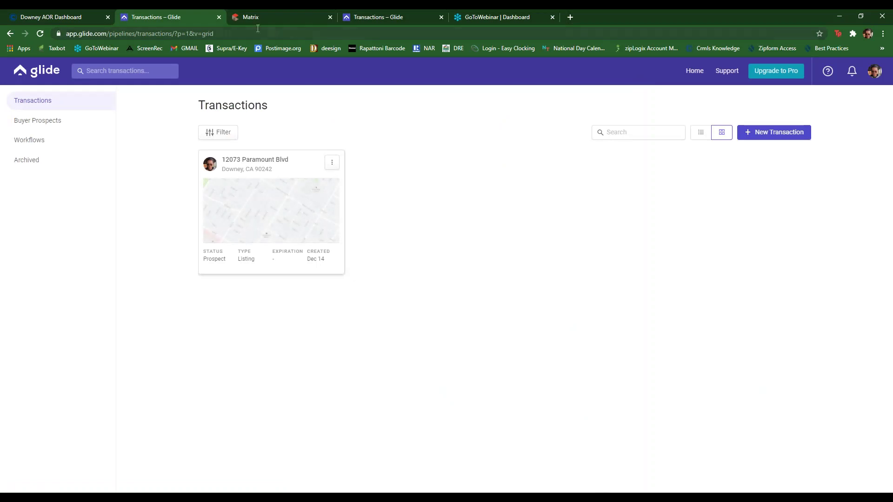
click(218, 17)
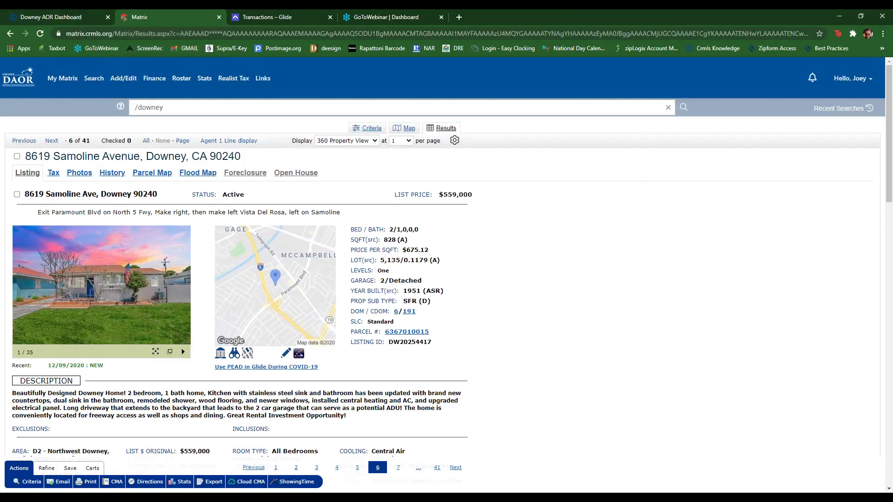
Step: Open the Matrix listing's "Use PEAD in Glide During COVID-19" link in a new browser tab and switch to it
click(181, 78)
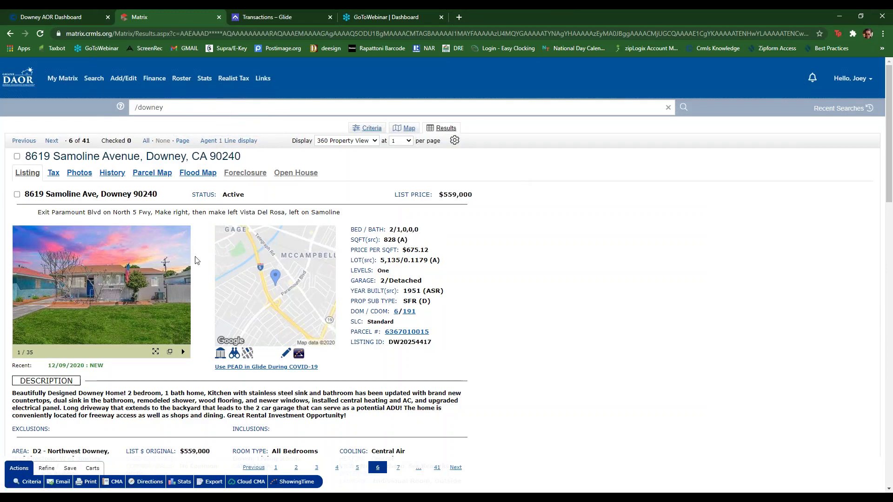
scroll(208, 261, down, 1)
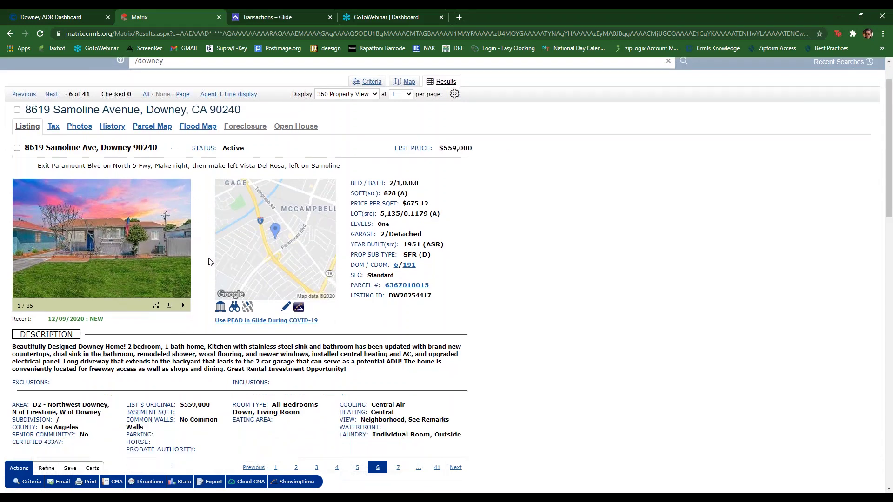
scroll(209, 261, down, 2)
scroll(209, 274, up, 3)
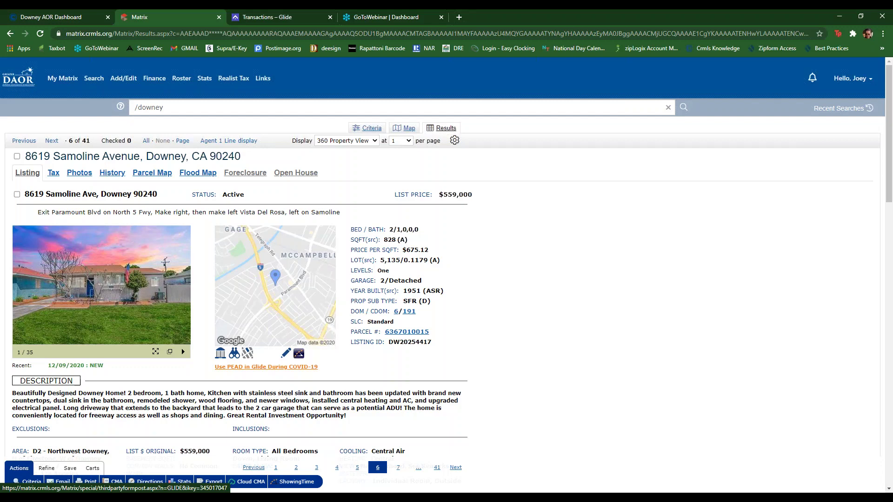
right_click(274, 367)
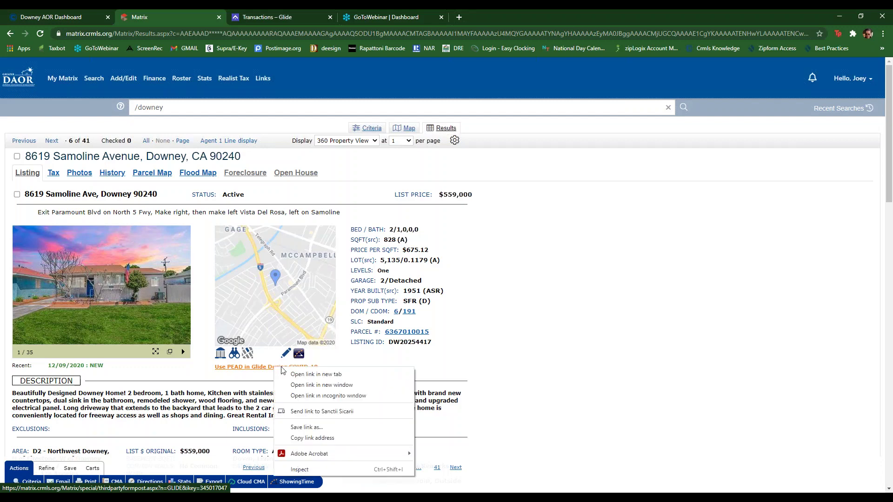
click(314, 374)
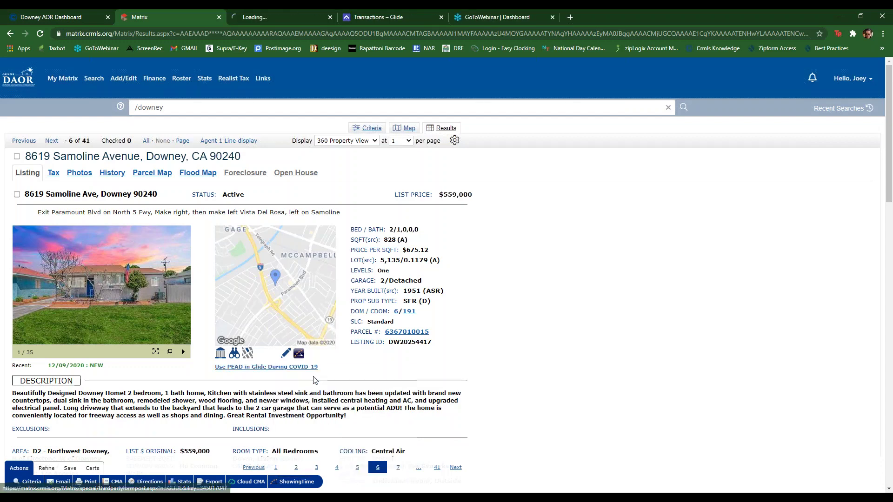
click(292, 18)
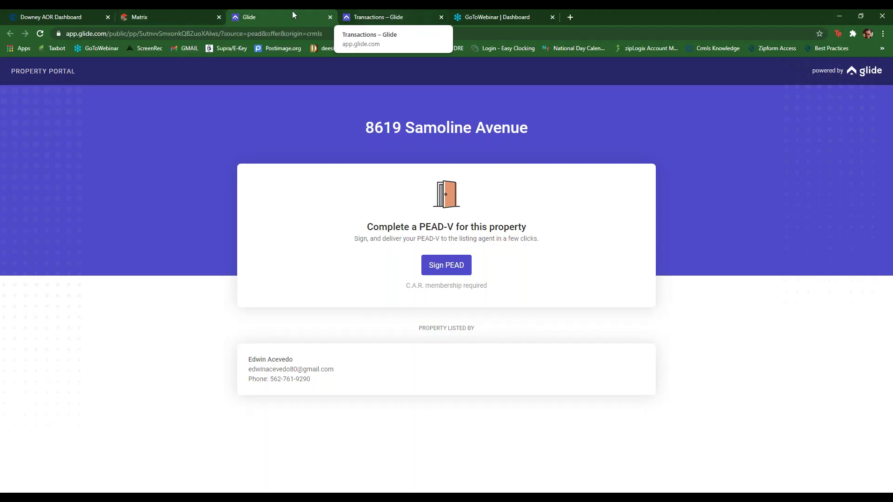
Step: Switch to the Downey AOR Dashboard and launch Glide from the Greater DAOR Association Resources
click(65, 13)
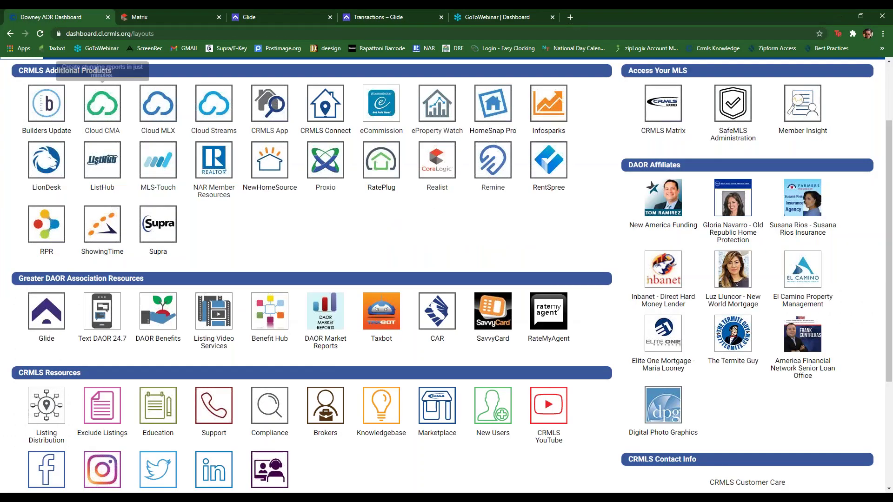
scroll(265, 217, up, 2)
click(52, 406)
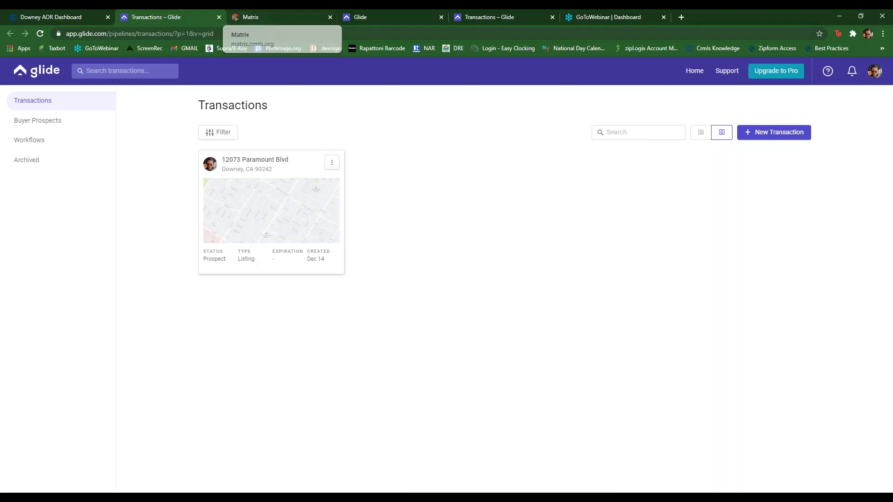
Step: Open the Glide account settings and review the basic and broker firm information in Profile Info
click(872, 80)
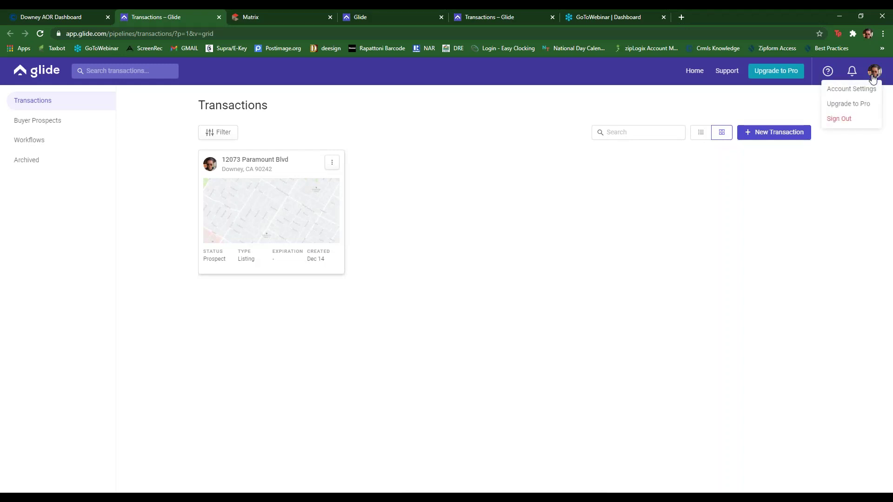
click(857, 89)
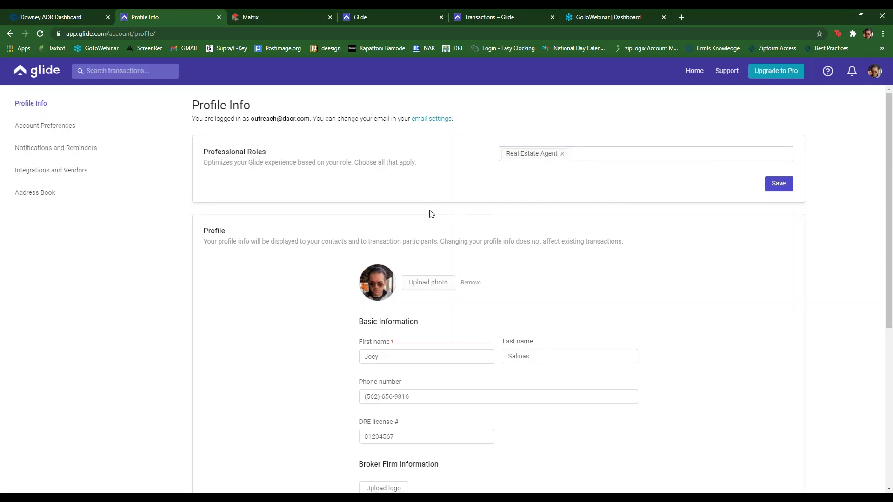
scroll(431, 214, down, 2)
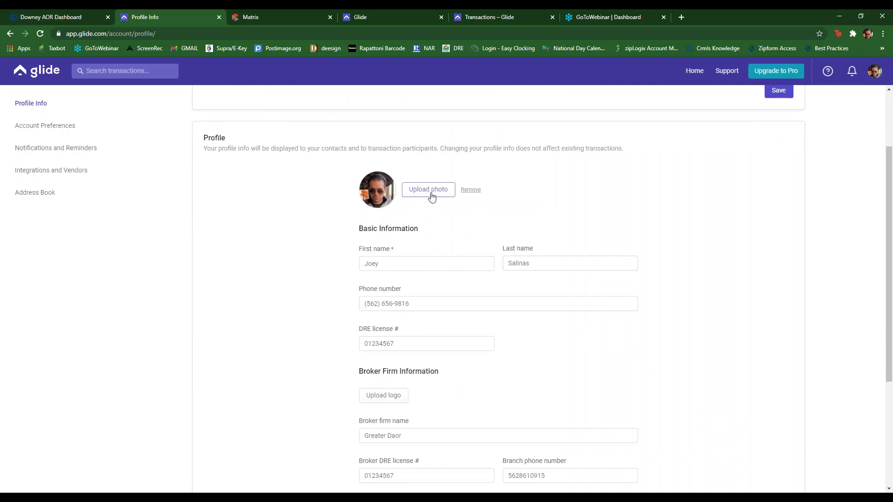
scroll(436, 234, down, 1)
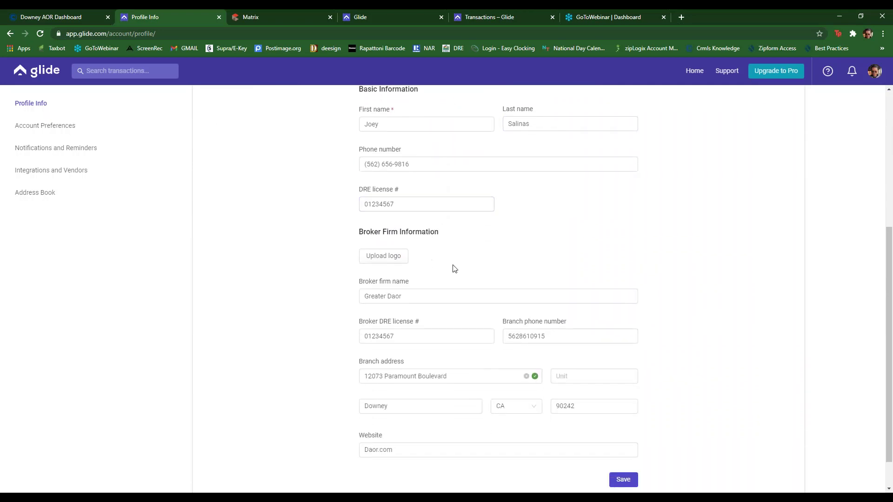
scroll(451, 263, down, 1)
scroll(451, 263, down, 1)
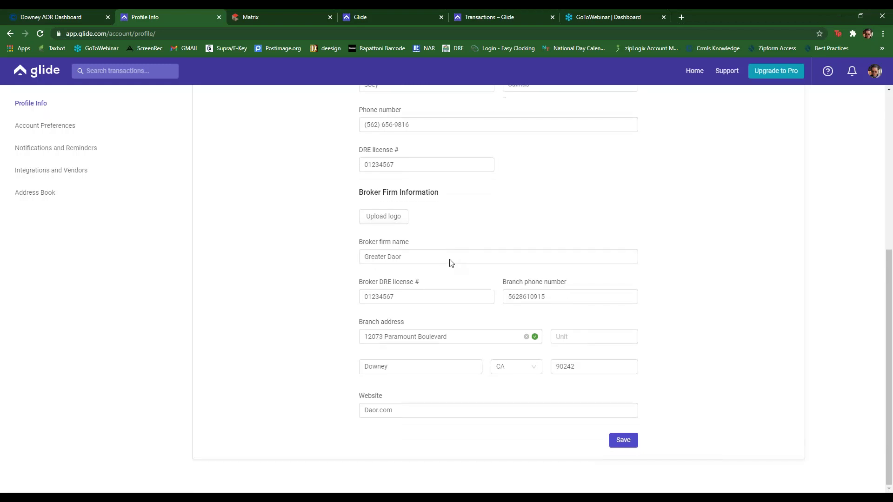
scroll(450, 261, up, 6)
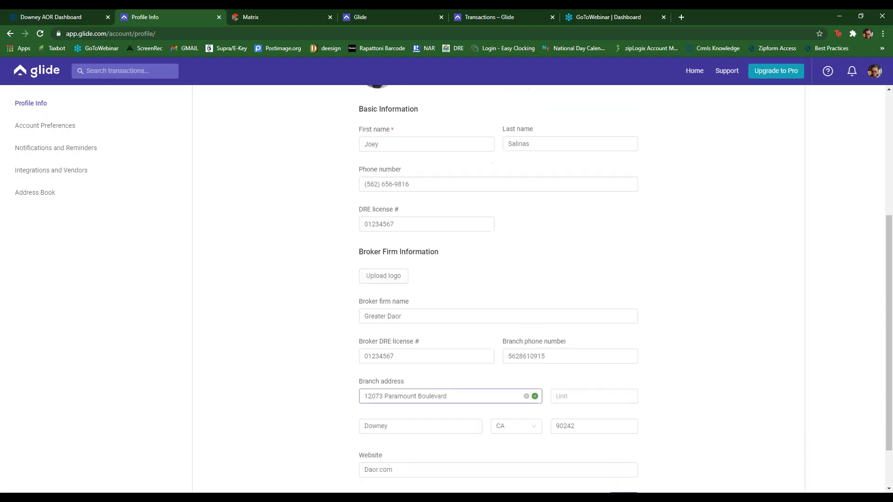
Step: Open Account Preferences and review the email, password, local association, application and privacy settings
click(38, 127)
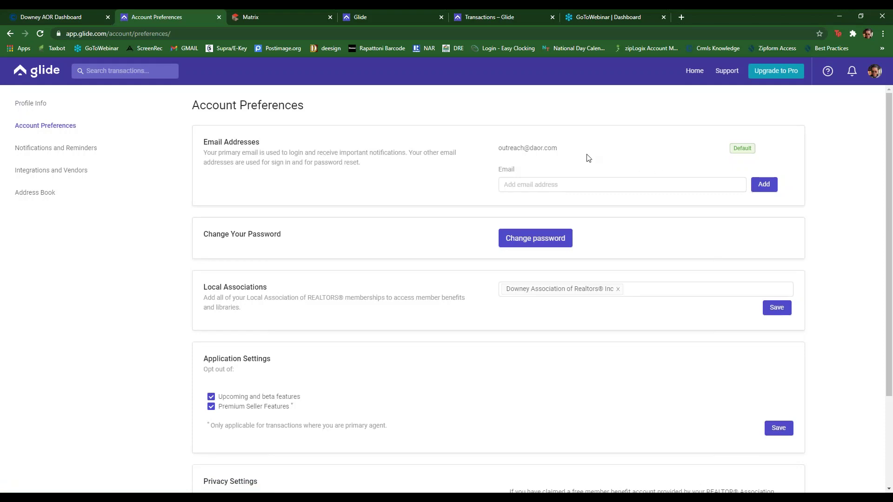
scroll(353, 224, down, 2)
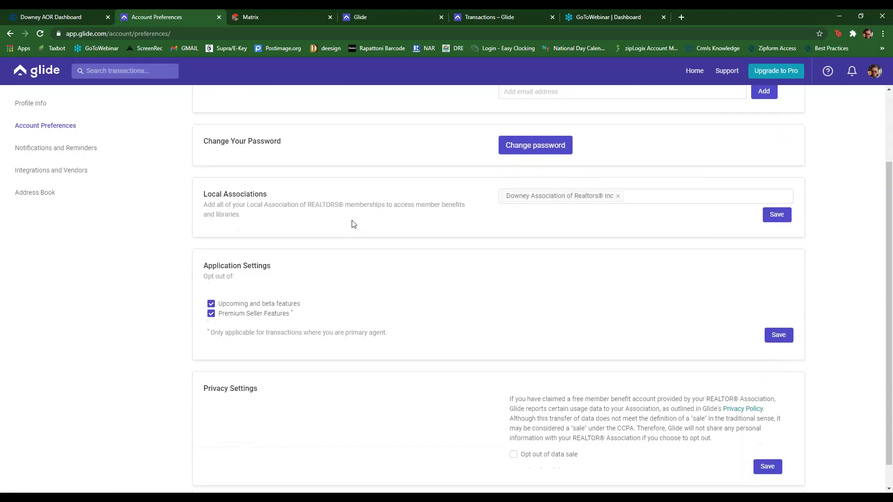
click(594, 199)
scroll(352, 203, down, 1)
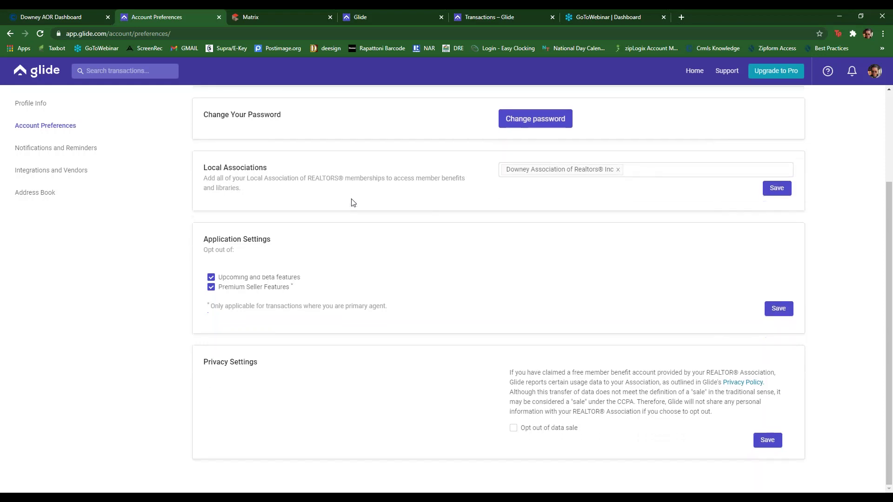
Step: Open Notifications and Reminders, inspect a new Seller Disclosures reminder's recipient, message and date fields, and cancel it
click(43, 155)
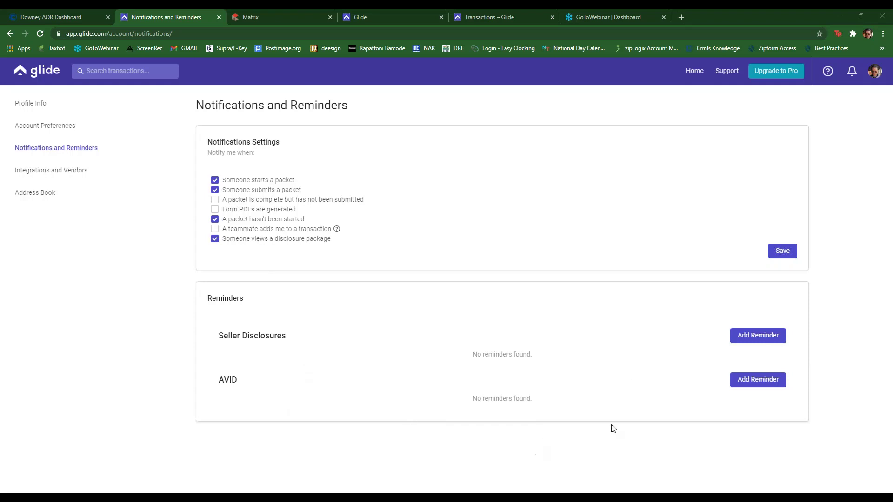
click(770, 341)
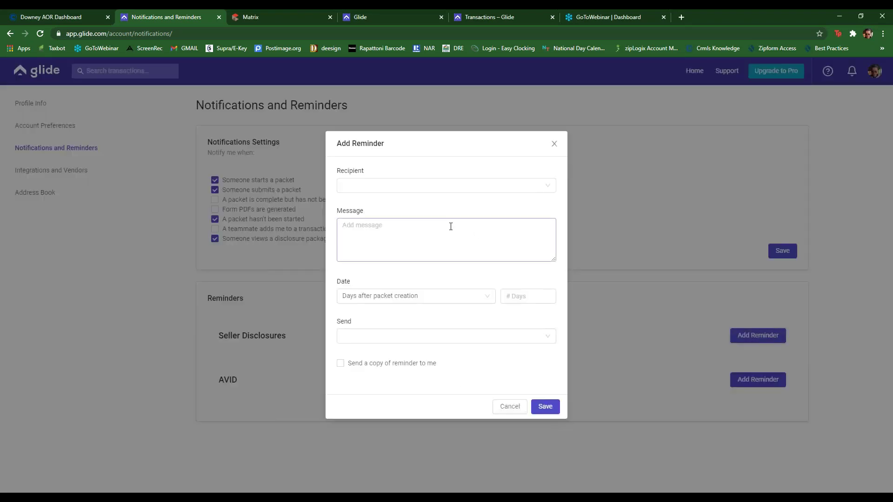
click(424, 190)
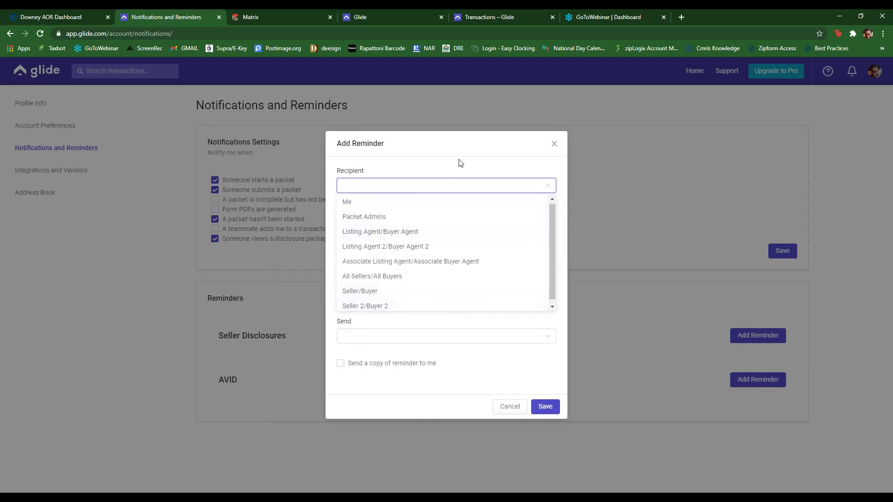
click(479, 158)
click(396, 223)
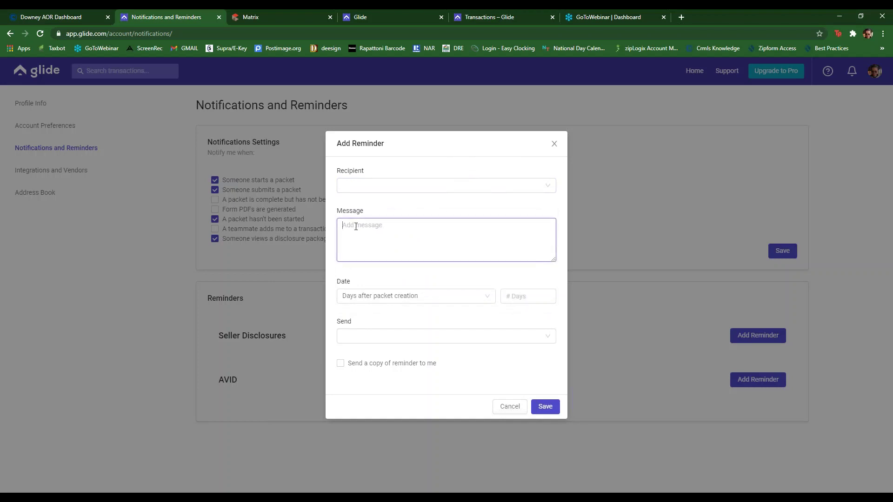
click(479, 303)
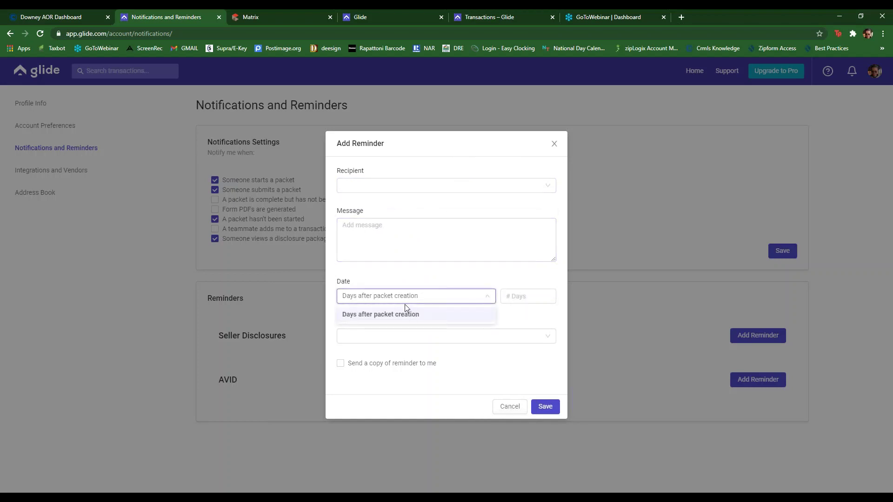
click(540, 296)
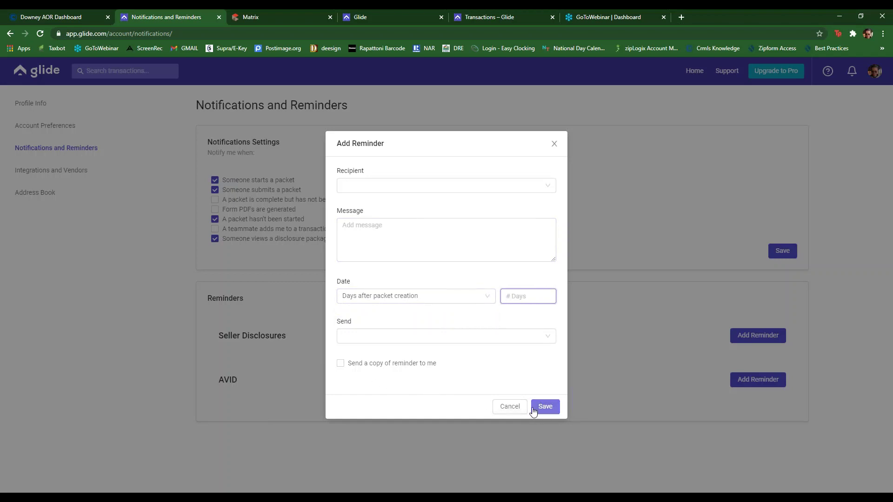
click(517, 409)
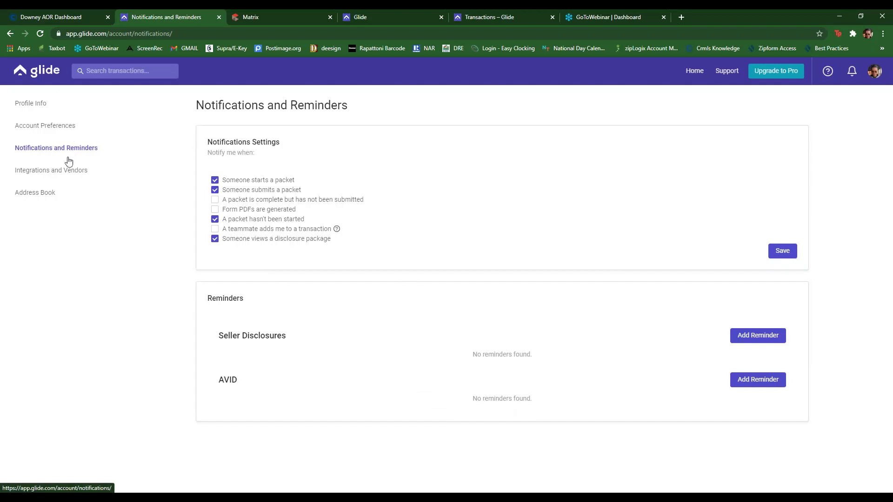
Step: Open the Integrations and Vendors settings to view the linked zipForm Plus and single sign-on accounts
click(67, 171)
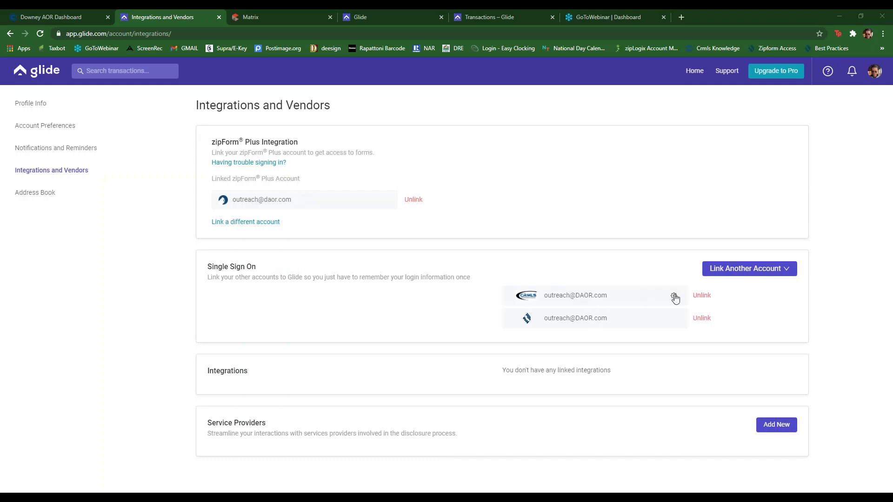
Step: Review the account providers available for Single Sign On linking, and open the Address Book to view the saved contacts
click(789, 275)
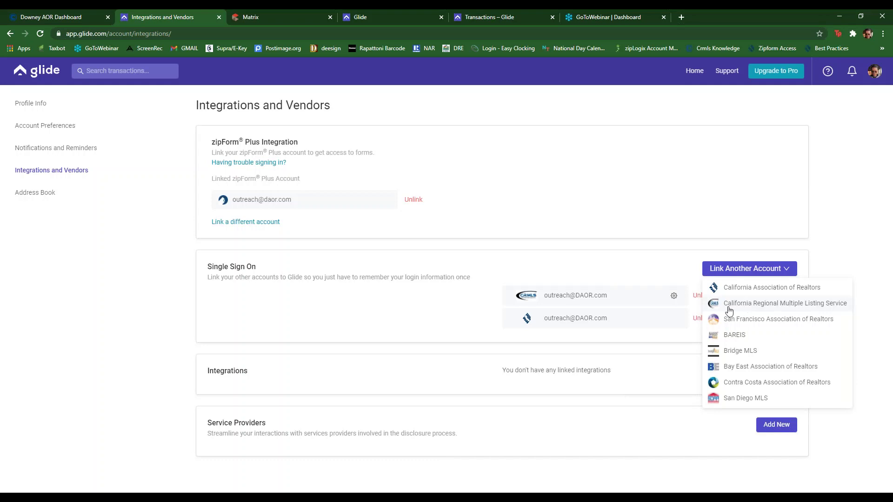
click(393, 340)
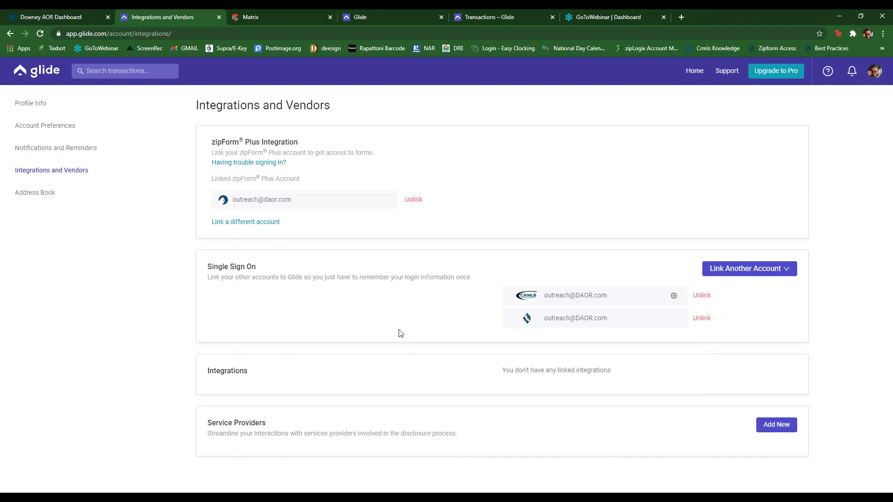
click(48, 194)
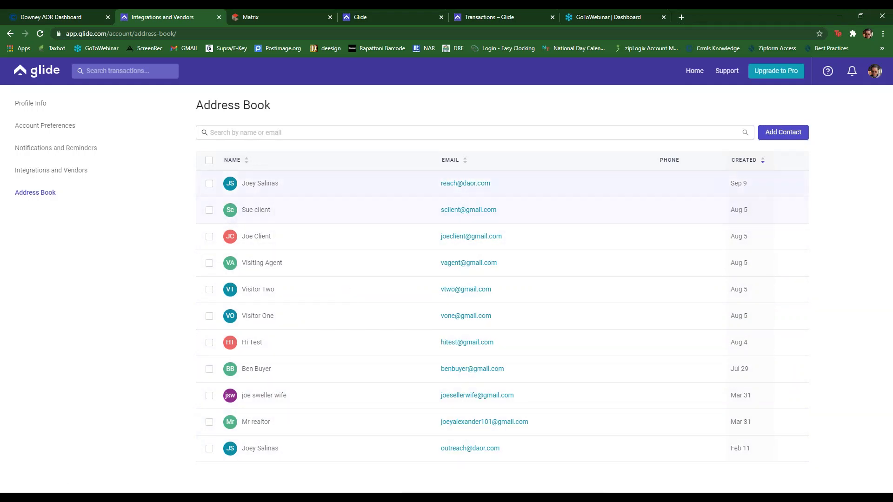
Step: Return to the Transactions home page and compare its table view with the grid view
click(47, 73)
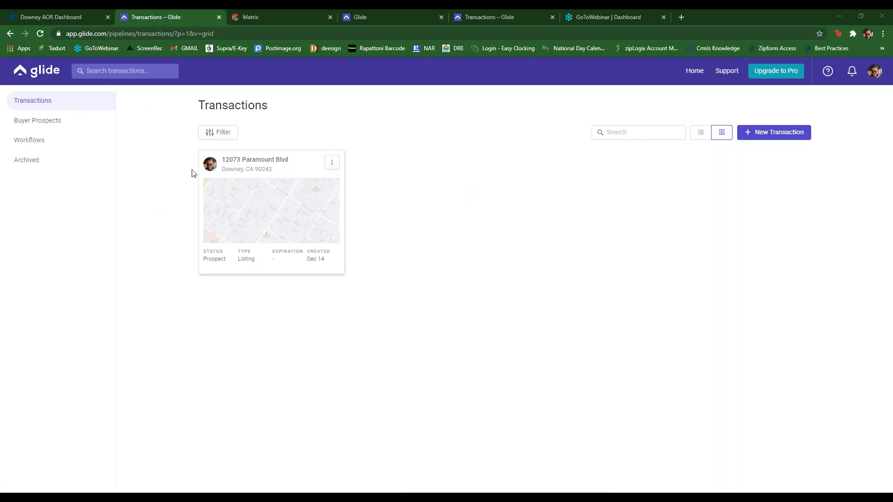
click(704, 135)
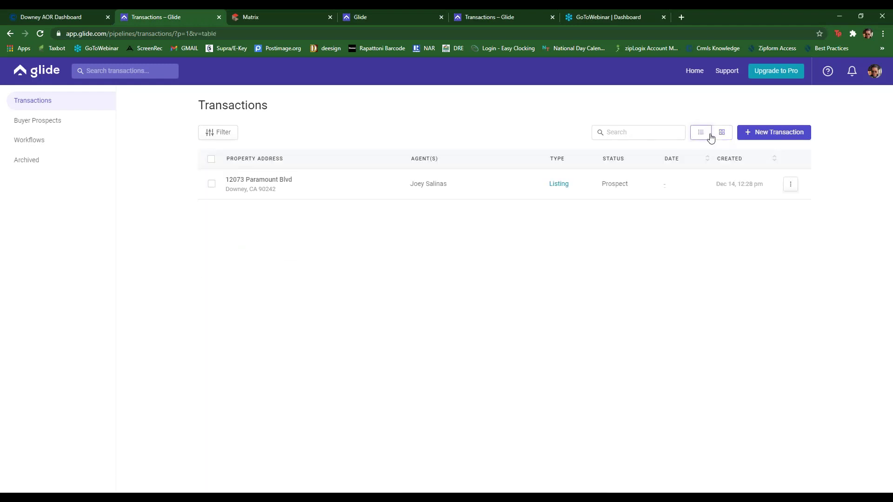
click(721, 134)
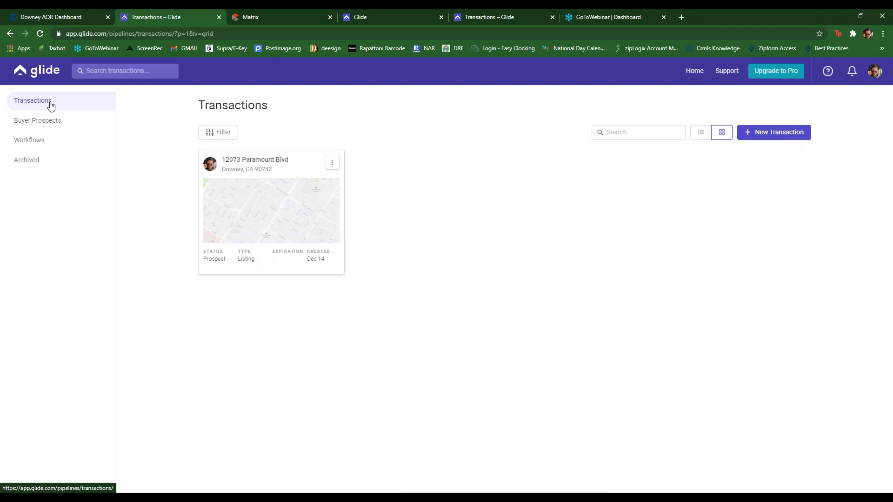
Step: Look through the Buyer Prospects, Workflows and Archived pages, ending back on Transactions
click(51, 120)
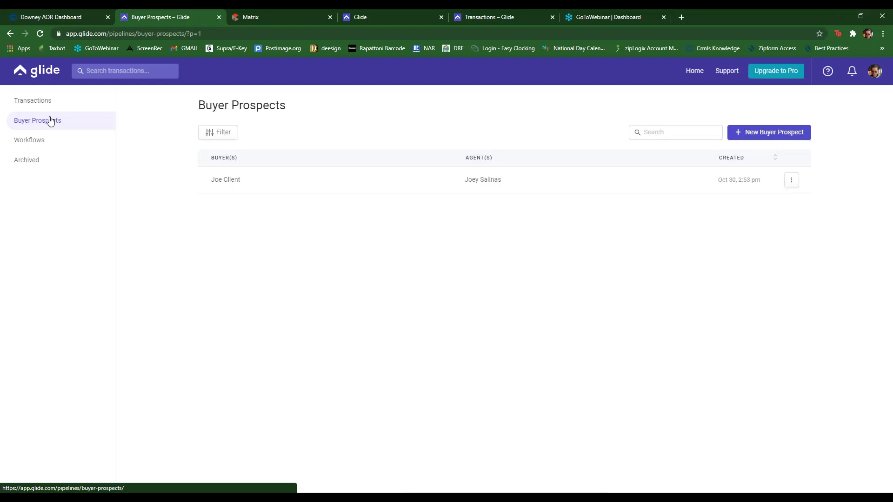
click(39, 145)
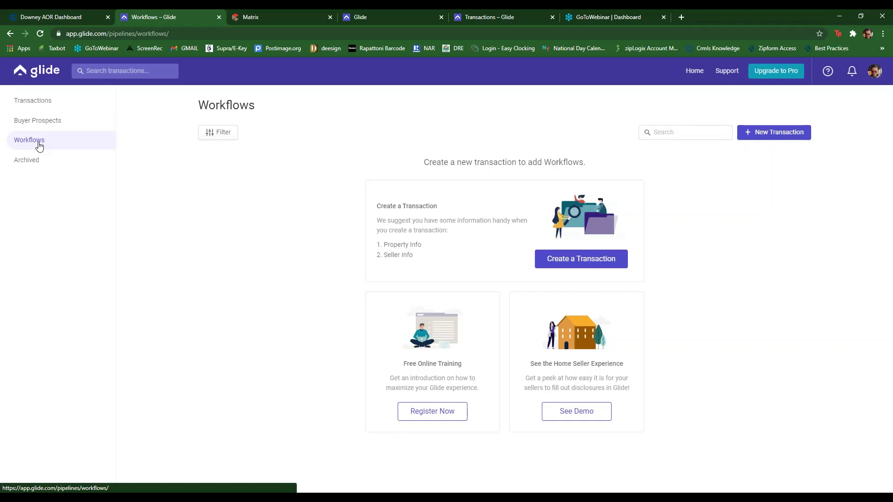
click(35, 161)
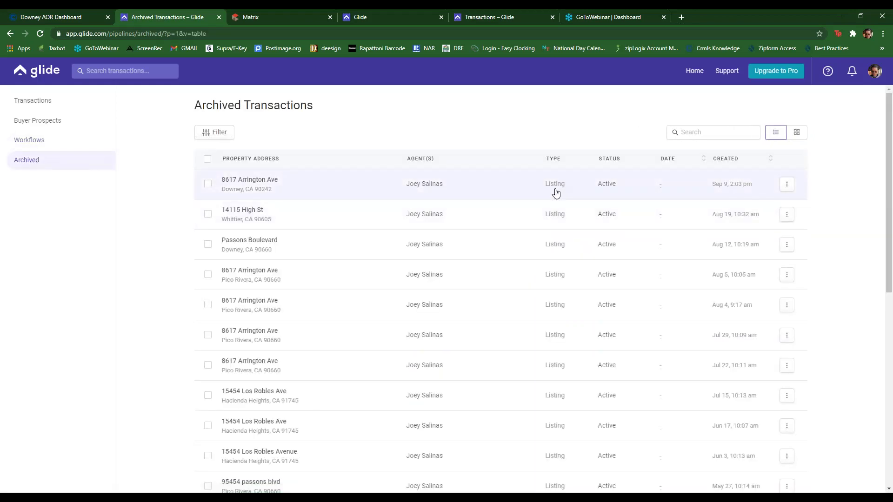
click(34, 101)
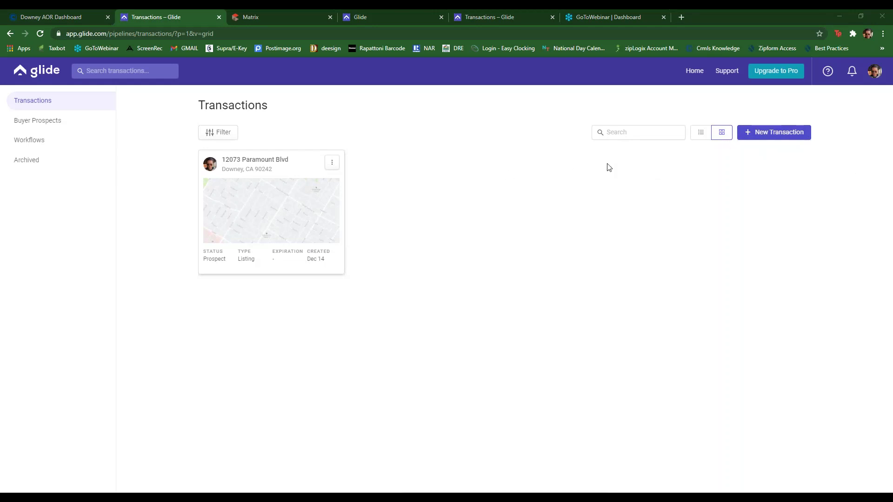
Step: Start a new transaction and assign your own account as its primary agent
click(801, 134)
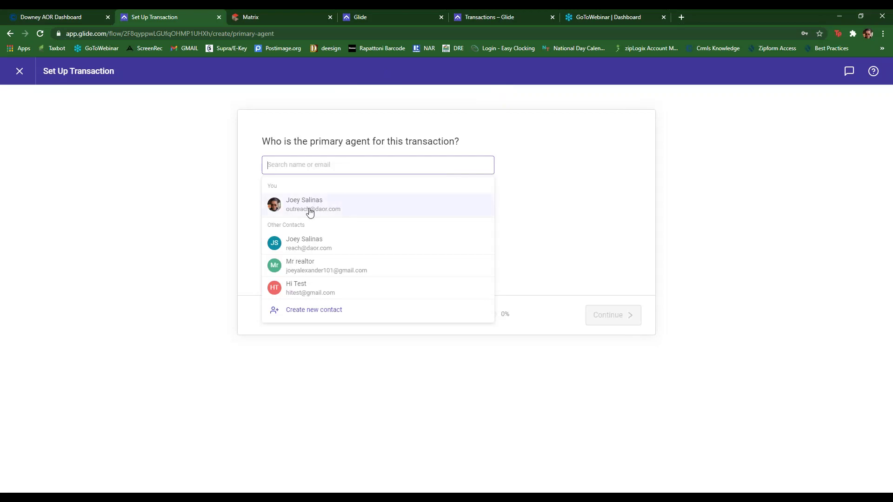
click(356, 208)
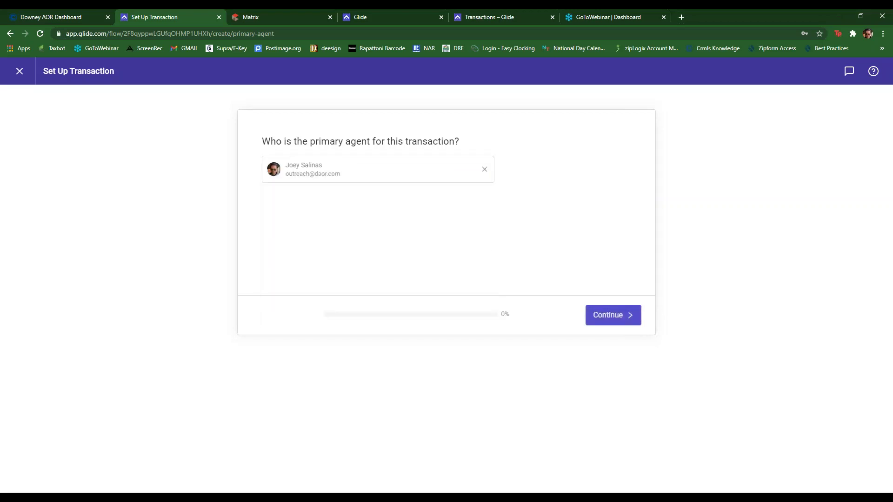
click(618, 321)
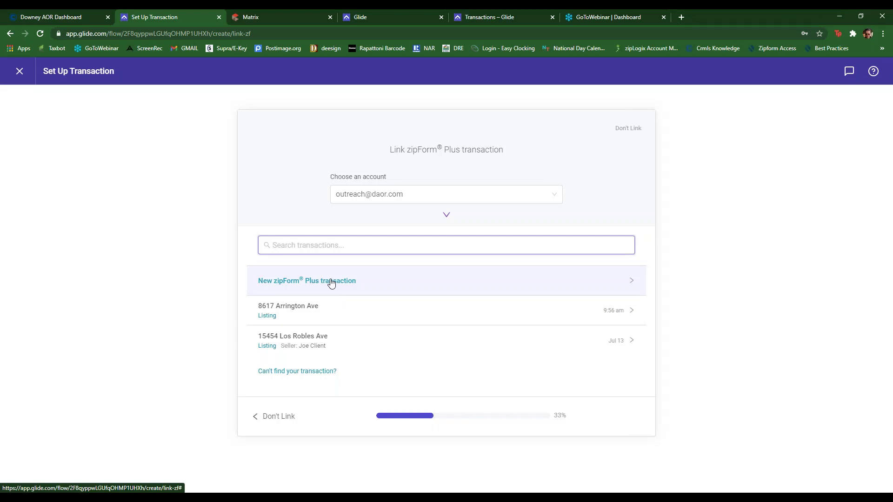
Step: Link the most recent zipForm Plus listing to the new transaction and set the transaction status to Active
click(367, 314)
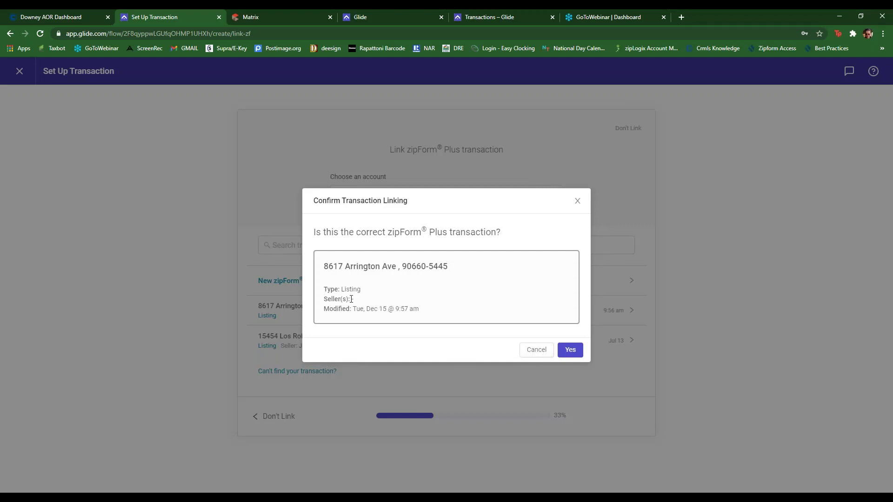
click(571, 350)
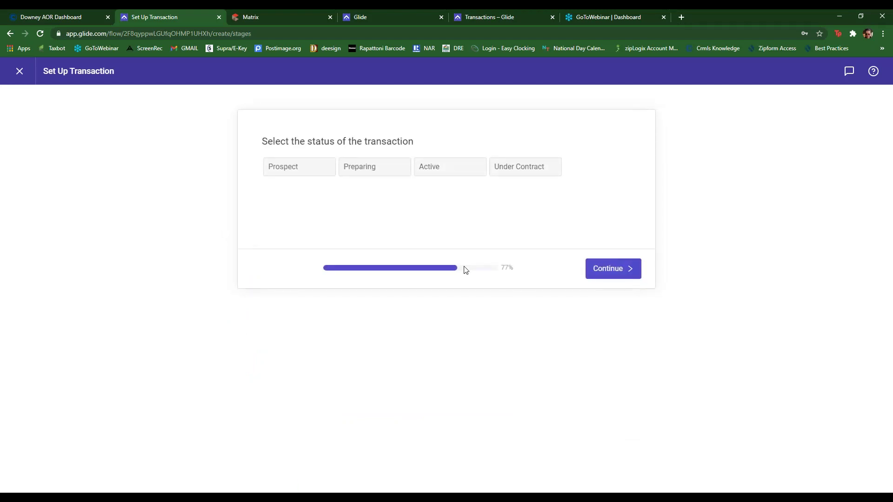
click(462, 174)
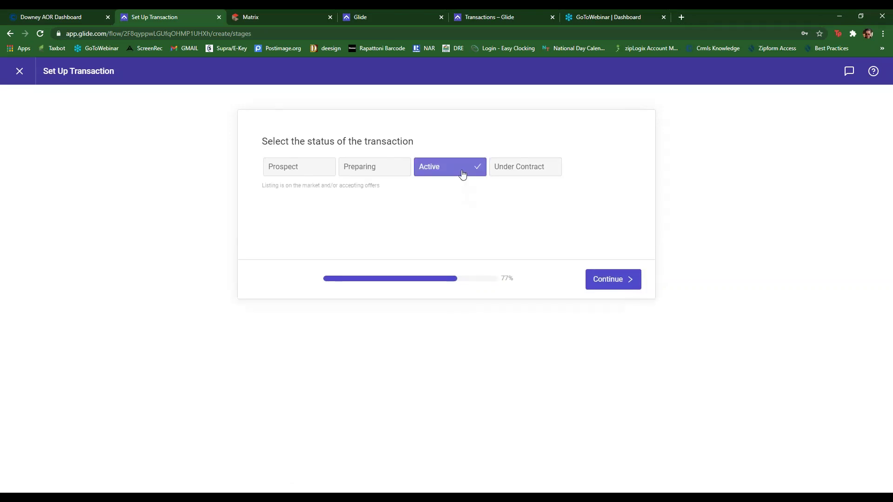
click(599, 279)
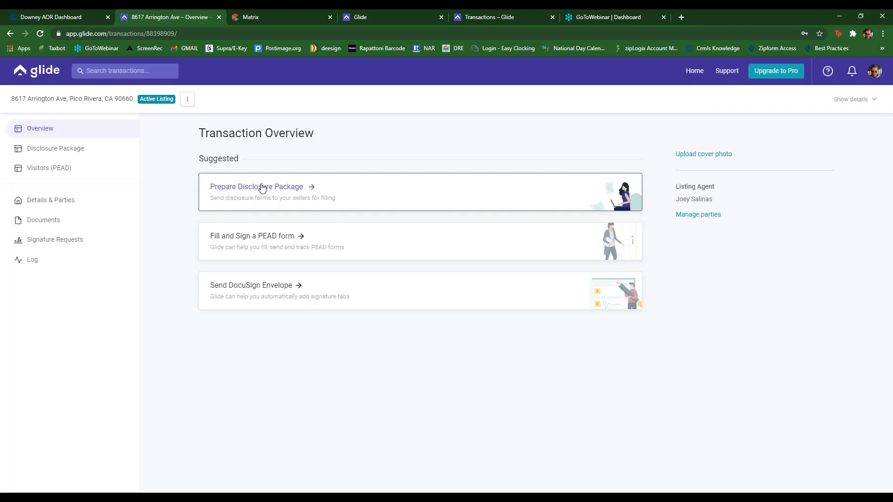
Step: Open Prepare Disclosure Package from the suggested actions and review the seller disclosures, NHD report and AVID workflows
right_click(284, 191)
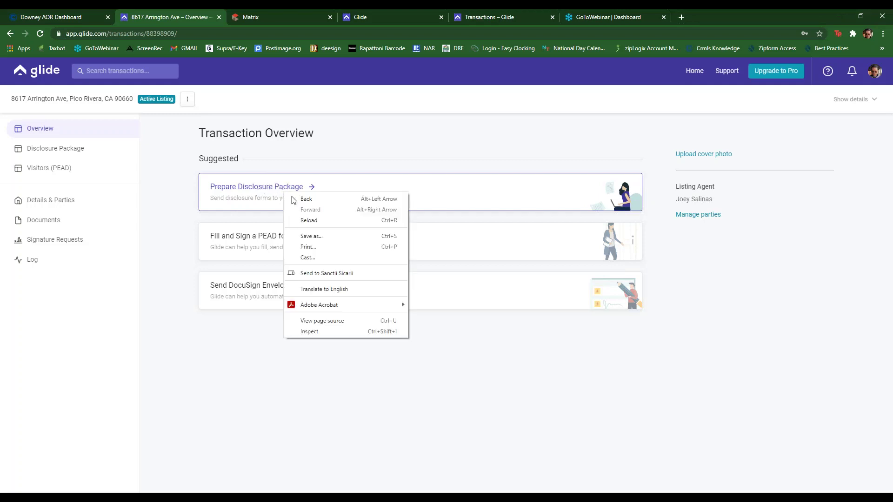
click(281, 167)
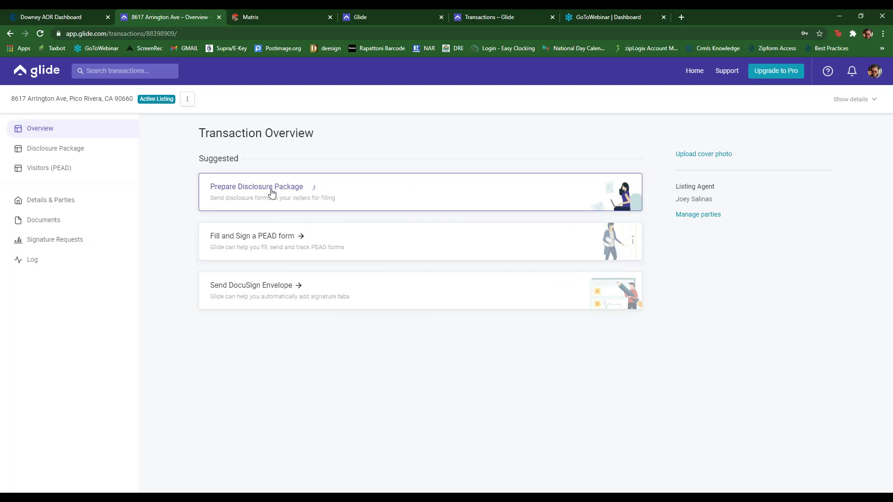
click(271, 193)
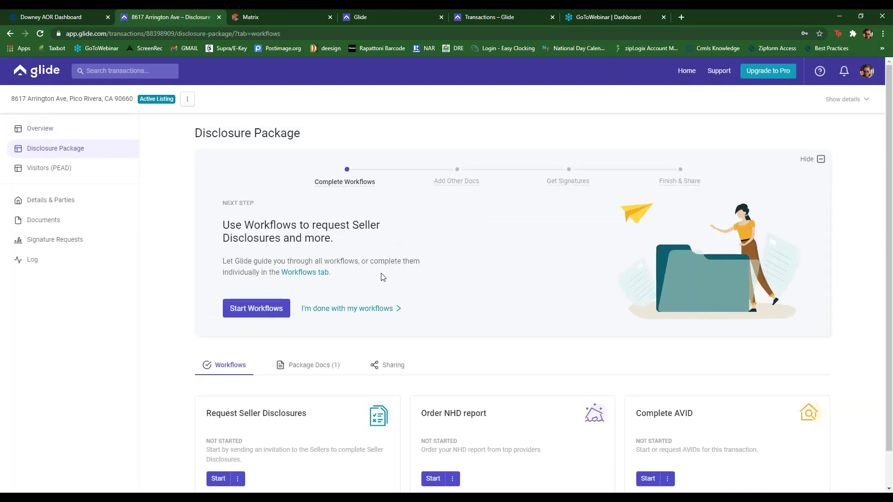
scroll(372, 313, down, 1)
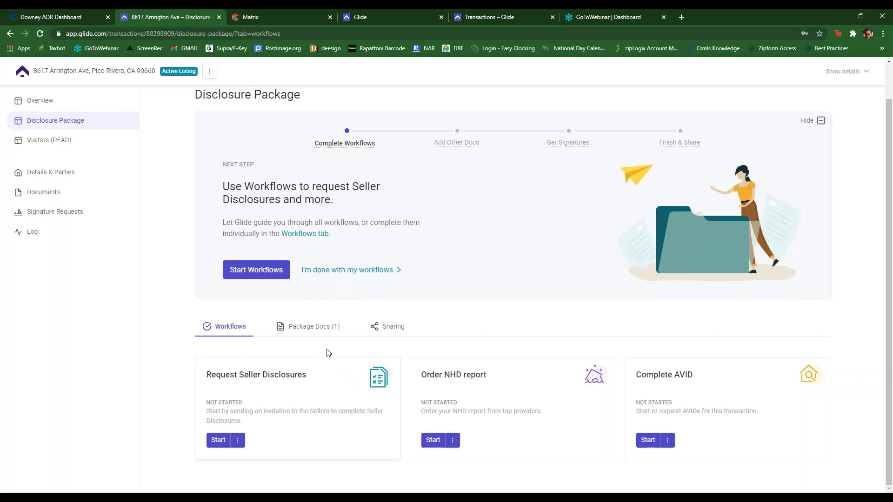
Step: View the disclosure package's documents and the available sources for adding more documents
click(309, 327)
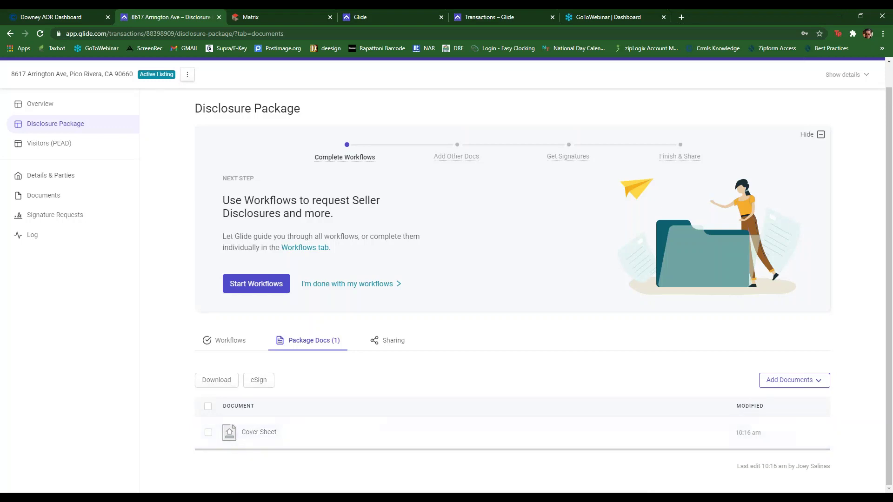
click(808, 384)
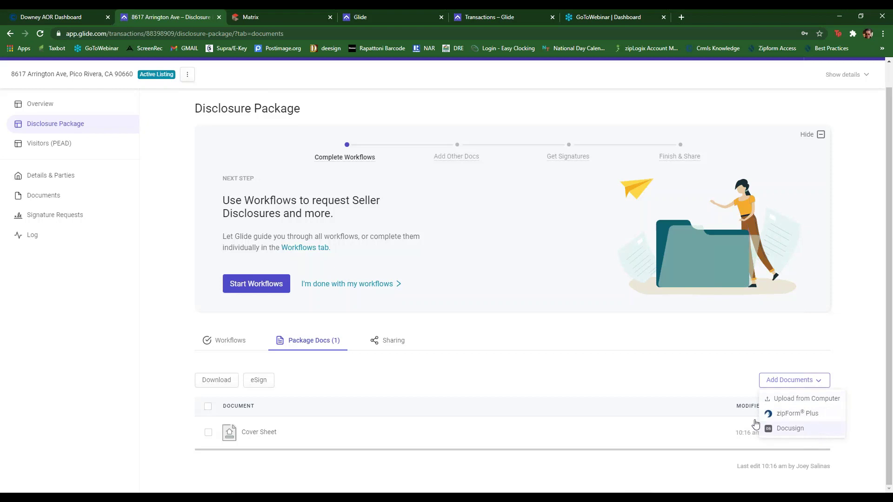
click(340, 367)
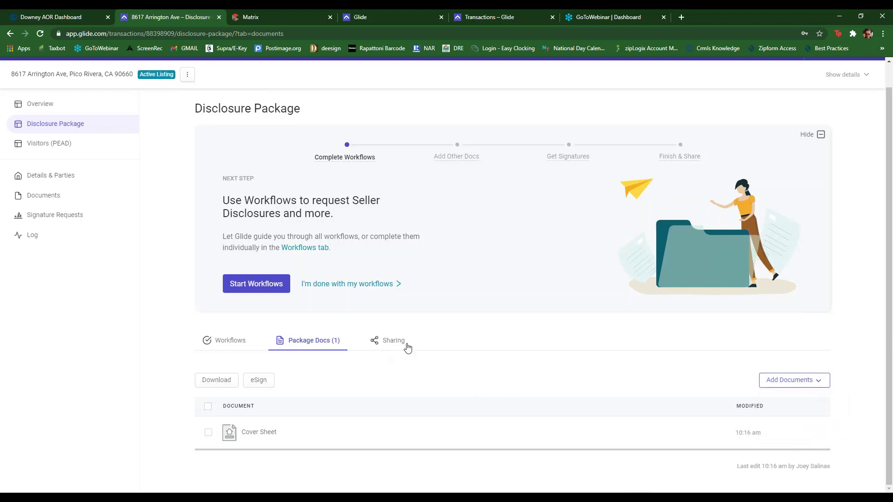
Step: View the disclosure package's sharing options and collapse the Next Step guide
click(388, 341)
scroll(396, 360, down, 2)
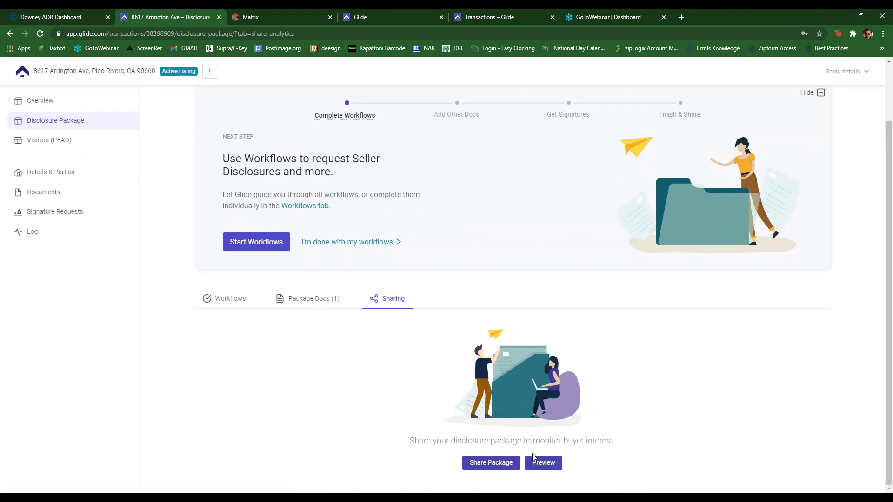
scroll(421, 365, up, 1)
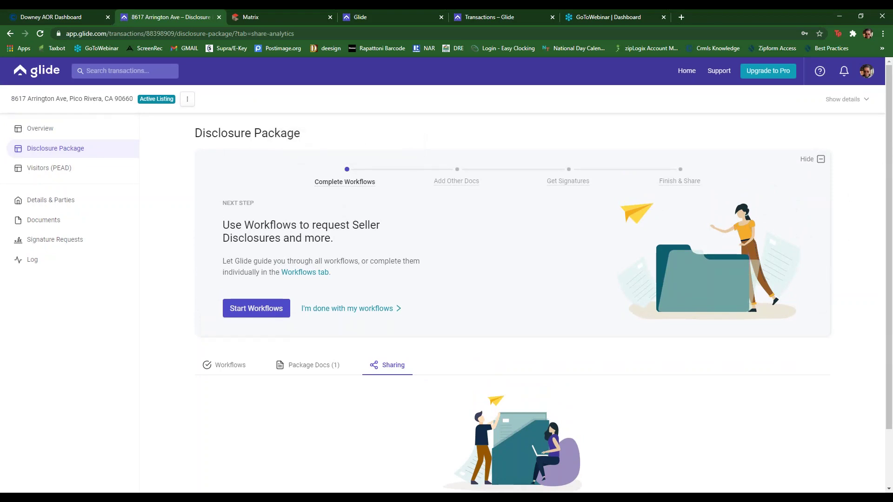
click(811, 159)
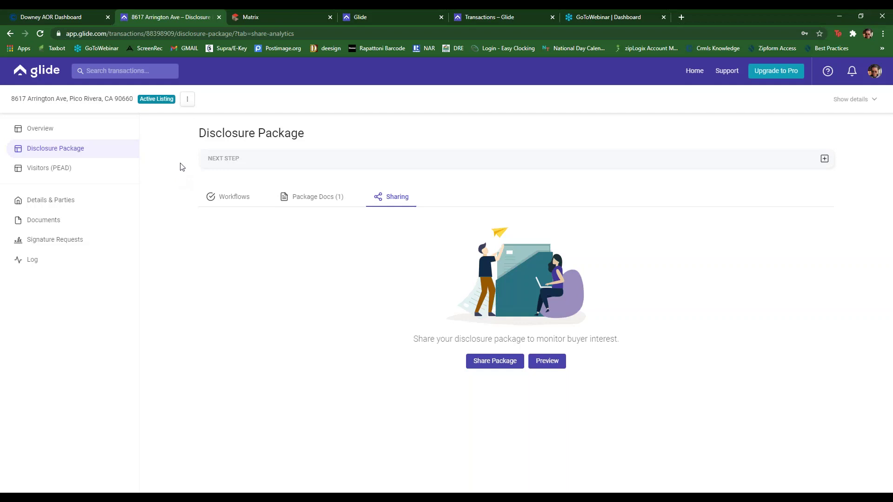
Step: From the transaction Overview, upload the "a listing agents guide" image from Current Promotions as cover photo, cropped to its upper part
click(39, 134)
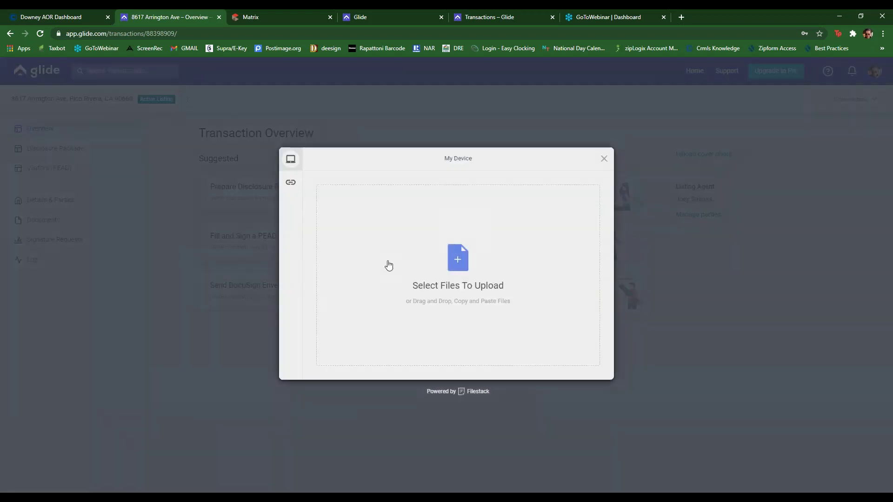
click(473, 272)
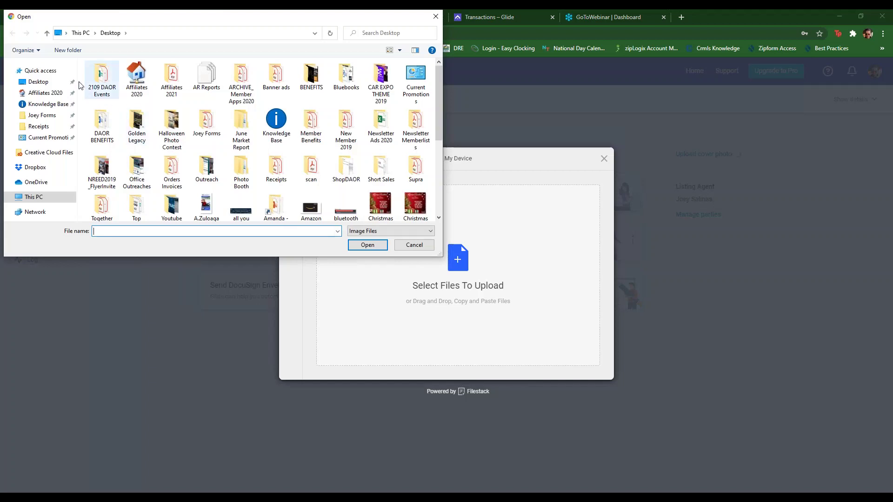
click(41, 138)
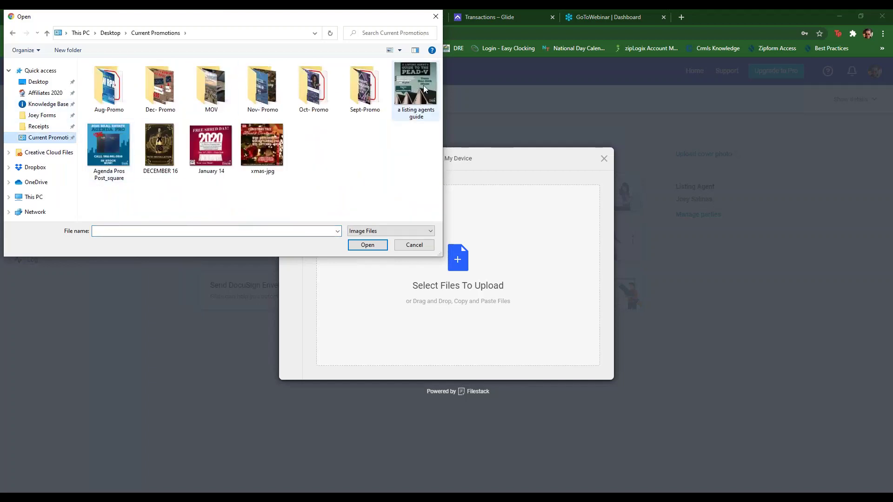
double_click(425, 89)
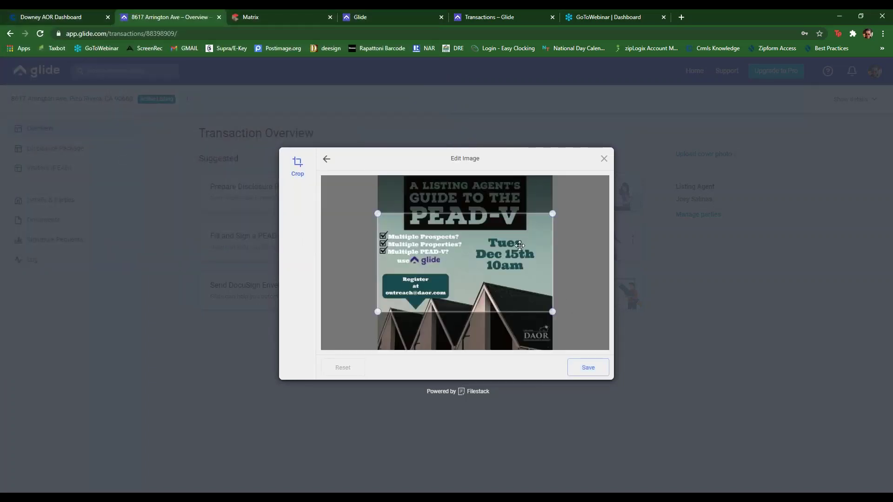
drag(495, 279, 493, 244)
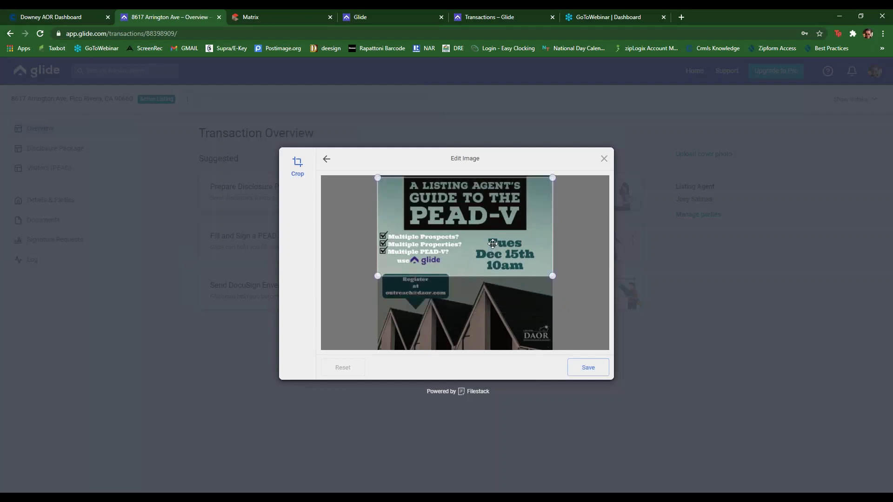
click(588, 368)
click(586, 367)
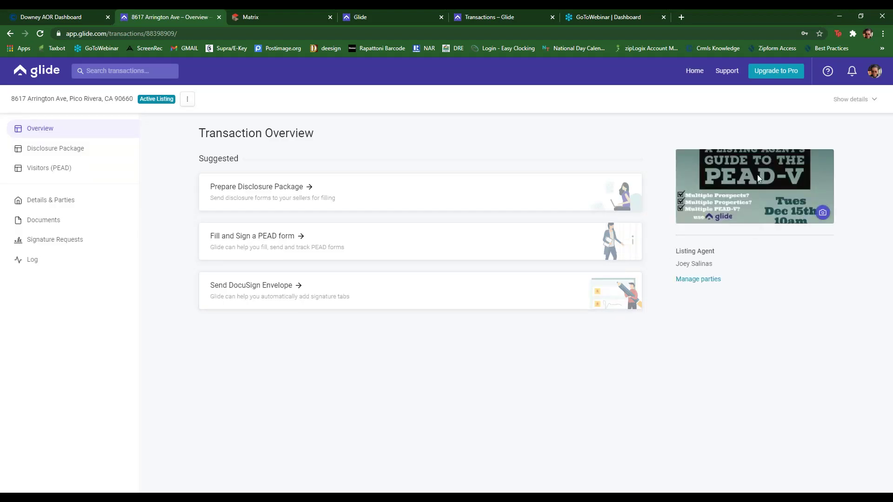
Step: Review the transaction's header details and its options for status change, transaction email and archiving, and collapse the details
click(858, 99)
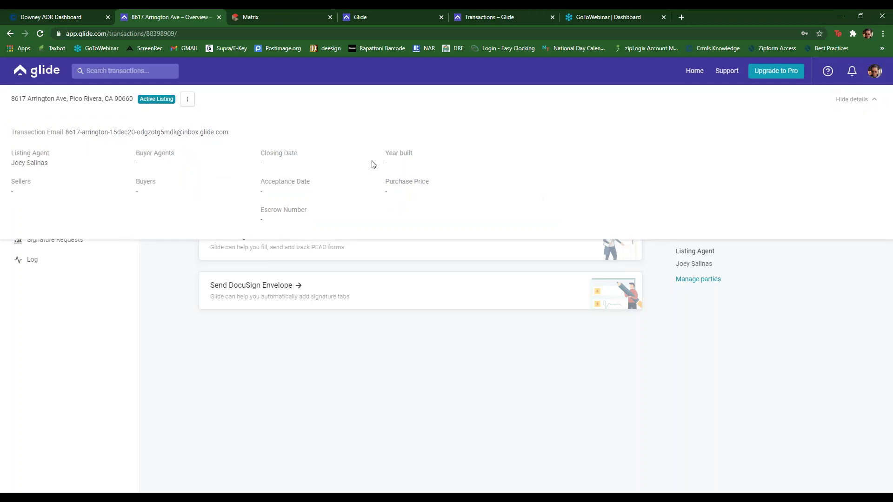
click(187, 101)
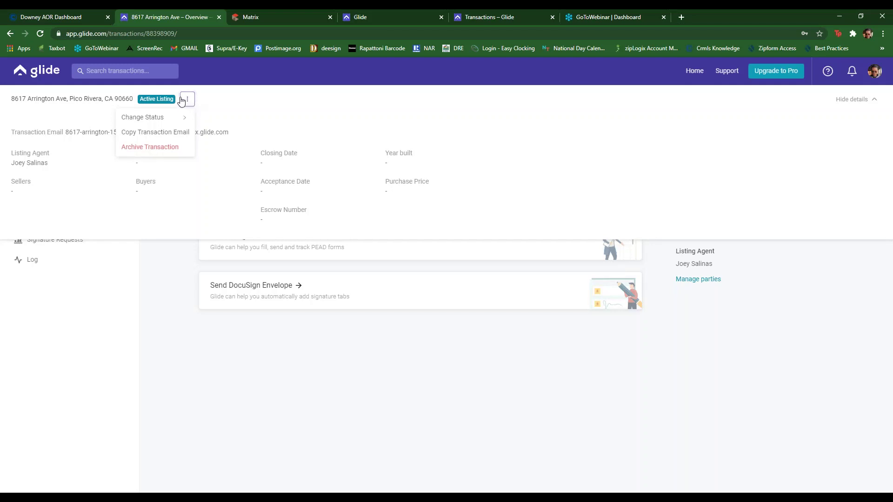
mouse_move(173, 121)
click(187, 99)
click(855, 99)
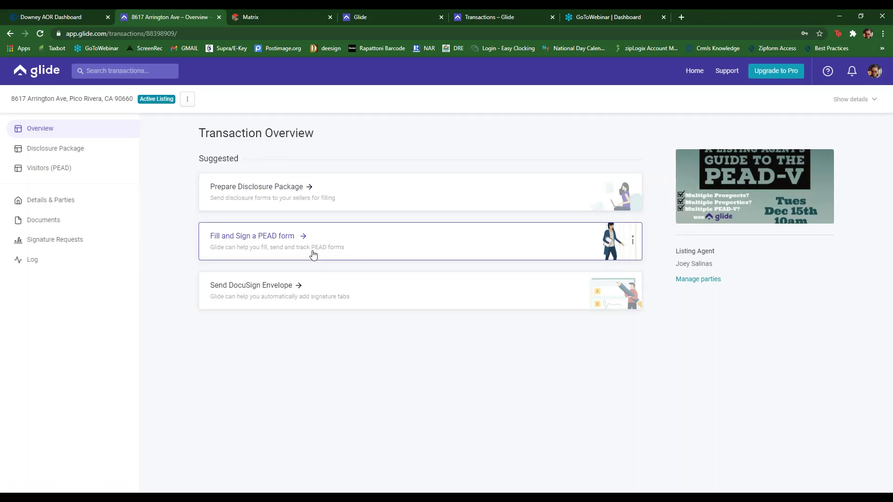
Step: Open Details & Parties and review the Parties and zipForm Plus Linking sections, collapsing each one
click(56, 203)
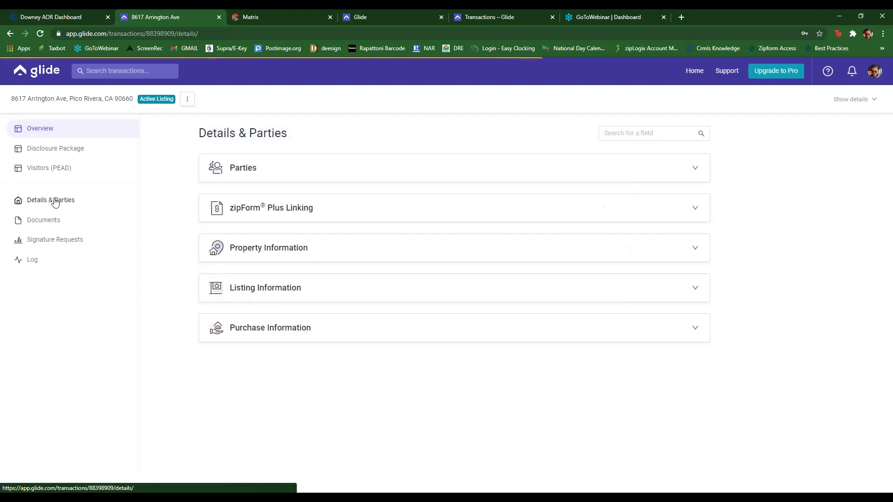
click(316, 169)
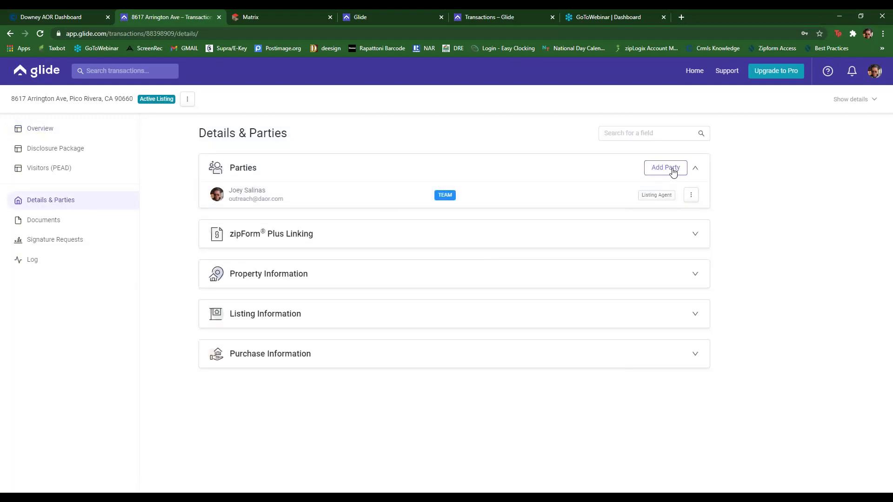
click(255, 168)
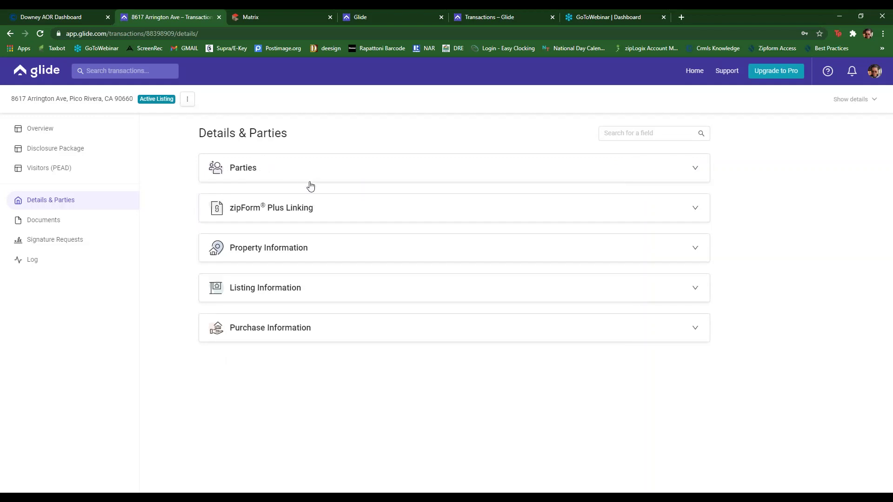
click(307, 213)
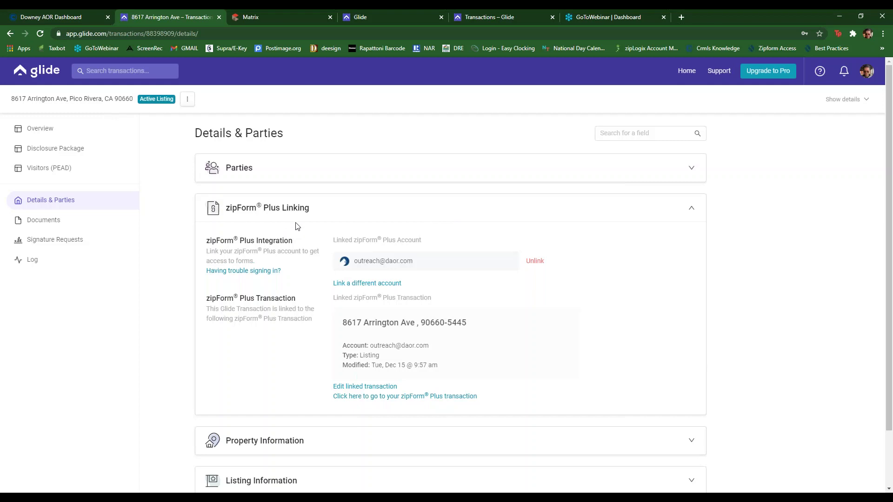
scroll(312, 275, down, 2)
scroll(312, 274, up, 2)
click(297, 212)
Step: Review the Property Information fields from the address to the cover photo, and collapse the section
click(282, 254)
scroll(293, 261, down, 3)
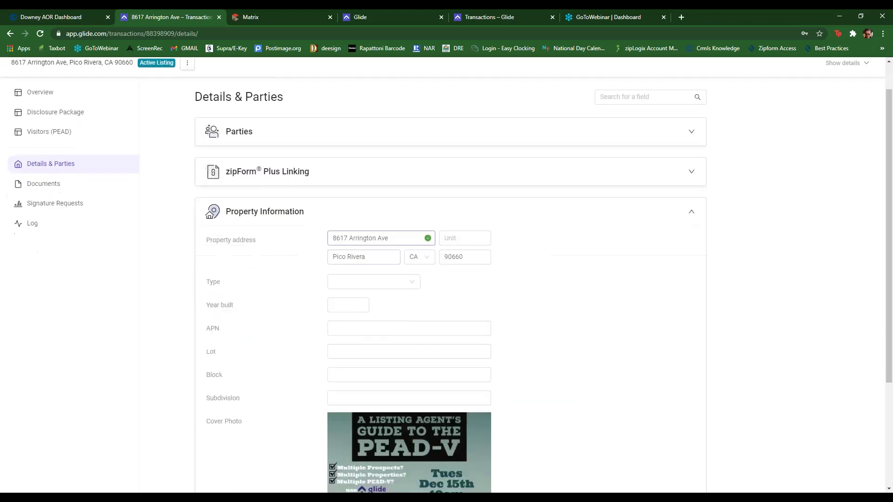
scroll(293, 279, down, 2)
scroll(285, 349, up, 5)
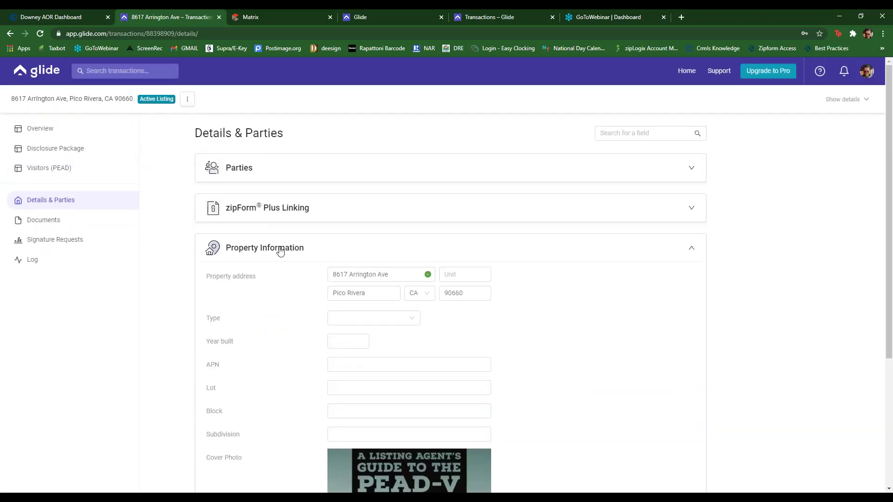
click(279, 246)
Step: Review the Listing Information fields, including MLS number, listing dates, prices and liens, and collapse the section
click(273, 286)
scroll(273, 287, down, 3)
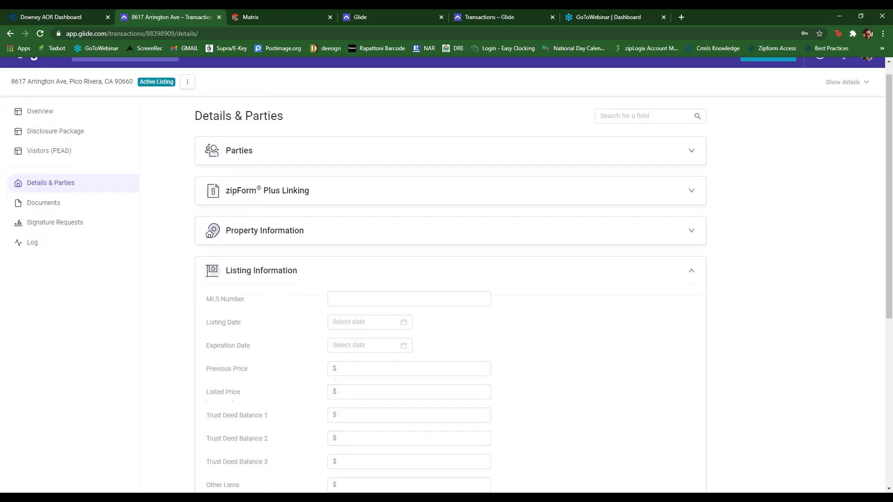
scroll(253, 279, down, 3)
scroll(253, 232, up, 5)
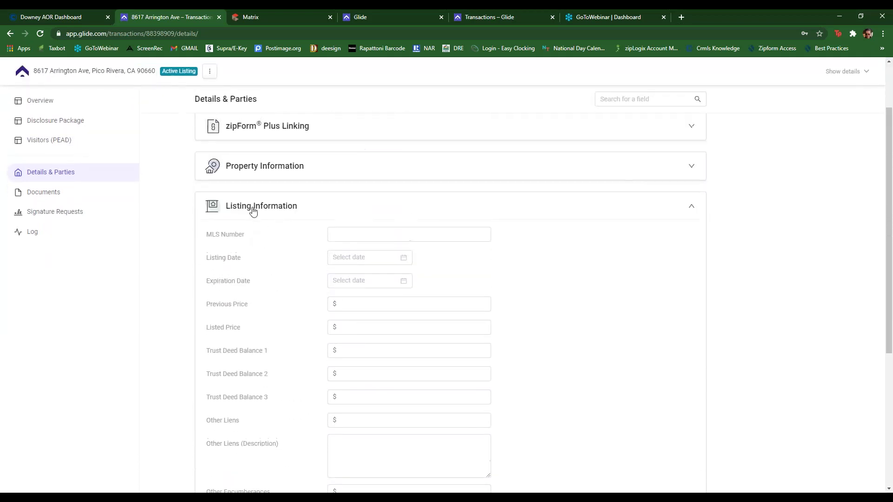
click(253, 209)
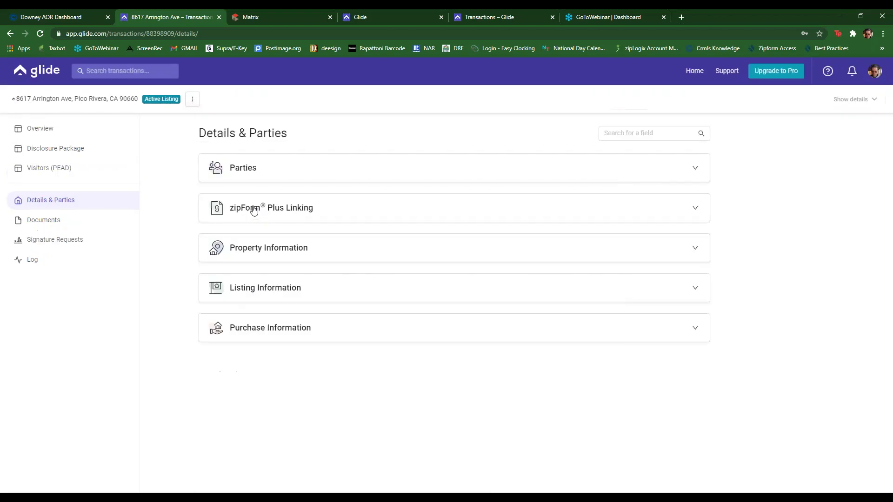
Step: Review the Purchase Information fields and Key Dates, and collapse the section
click(263, 330)
scroll(269, 316, down, 4)
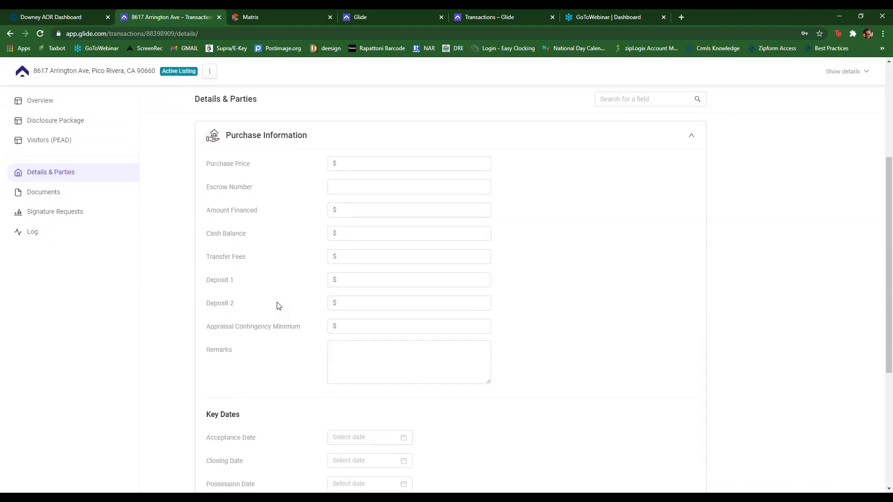
scroll(279, 305, down, 5)
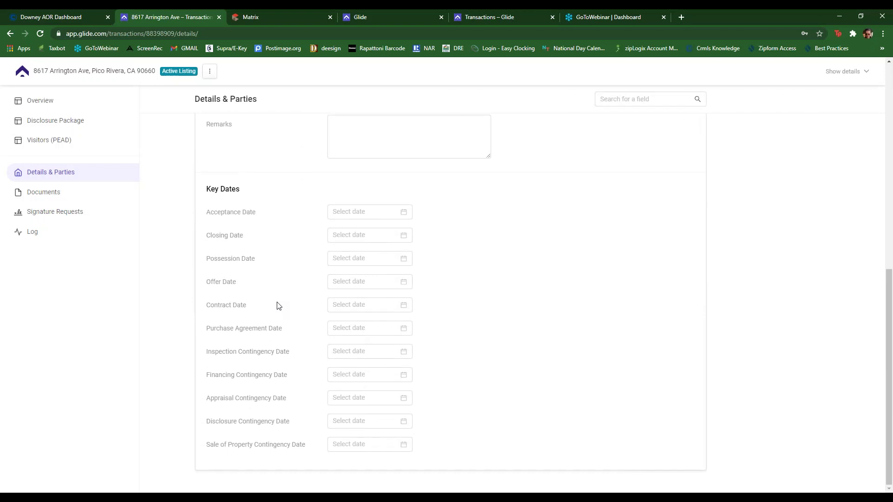
scroll(278, 305, up, 9)
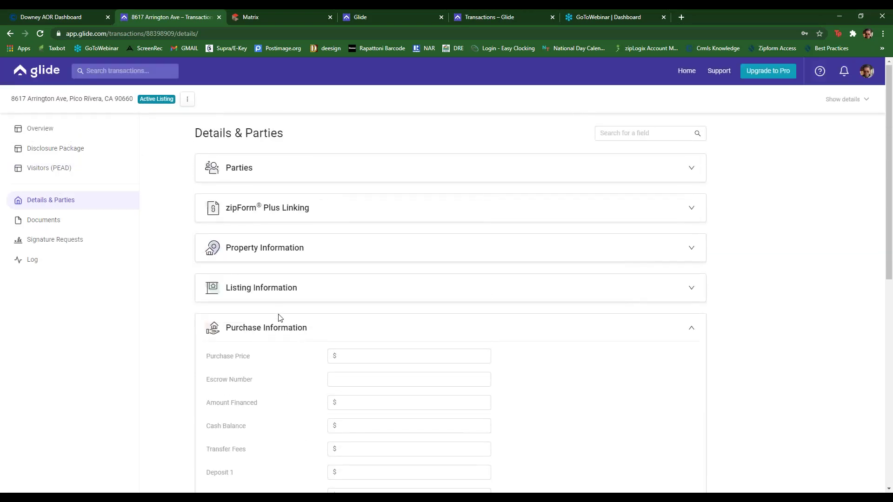
click(278, 322)
Step: View the transaction's Documents, Deleted Documents, Signature Requests and Activity Log pages
click(52, 222)
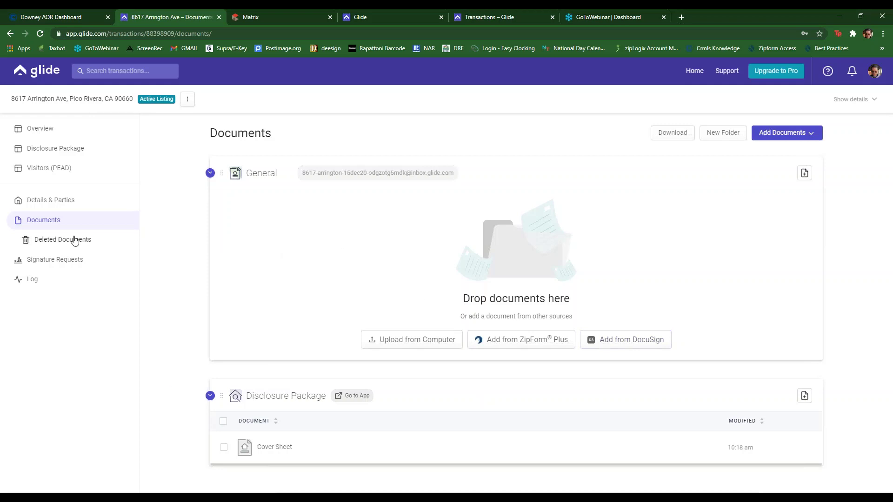
click(59, 243)
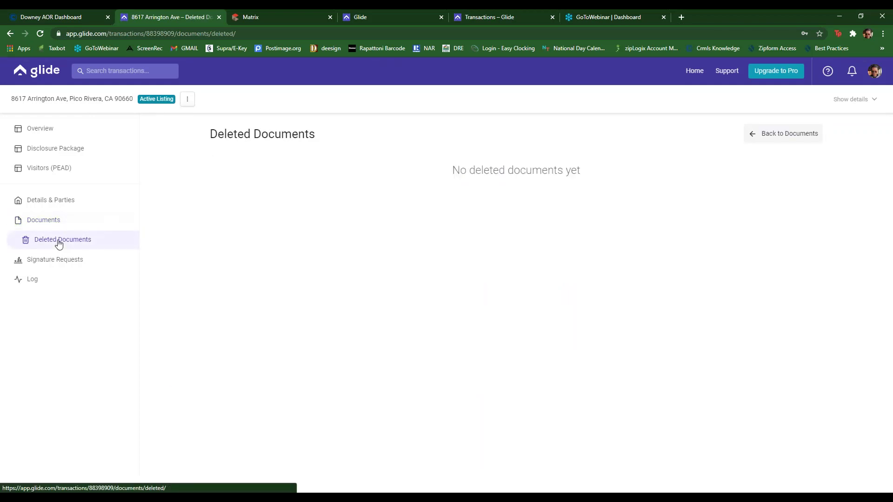
click(58, 261)
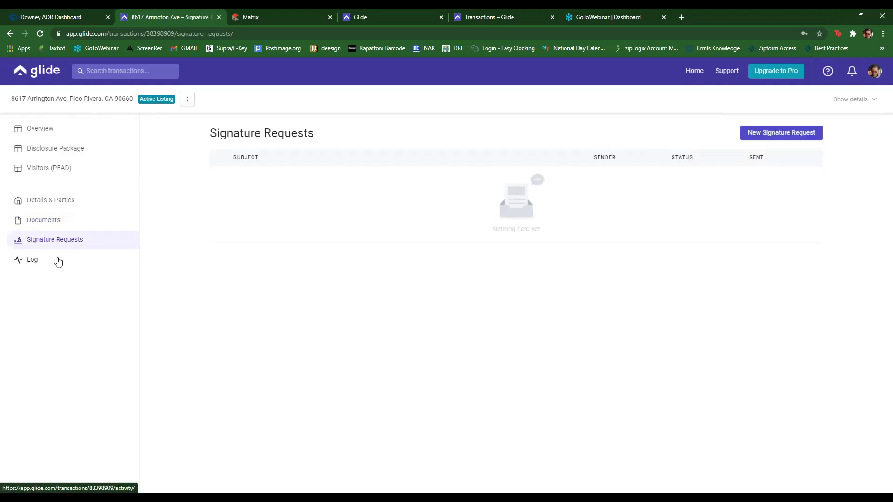
click(27, 259)
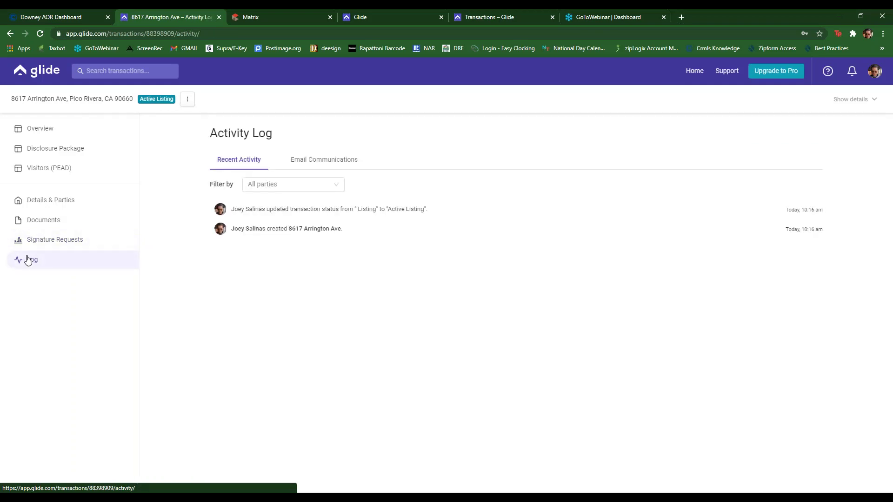
Step: From the Overview, examine the Fill and Sign PEAD and Upload a signed PEAD workflows up to the visitors question, exiting each
click(49, 134)
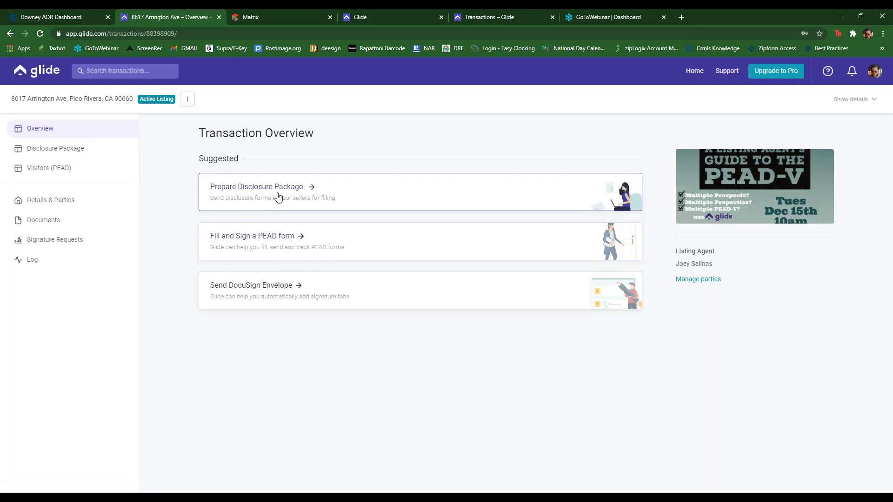
click(279, 247)
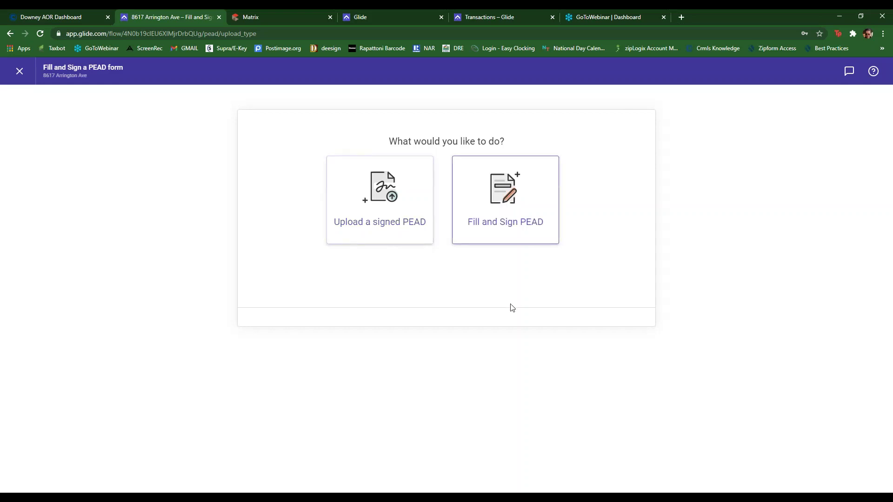
click(508, 222)
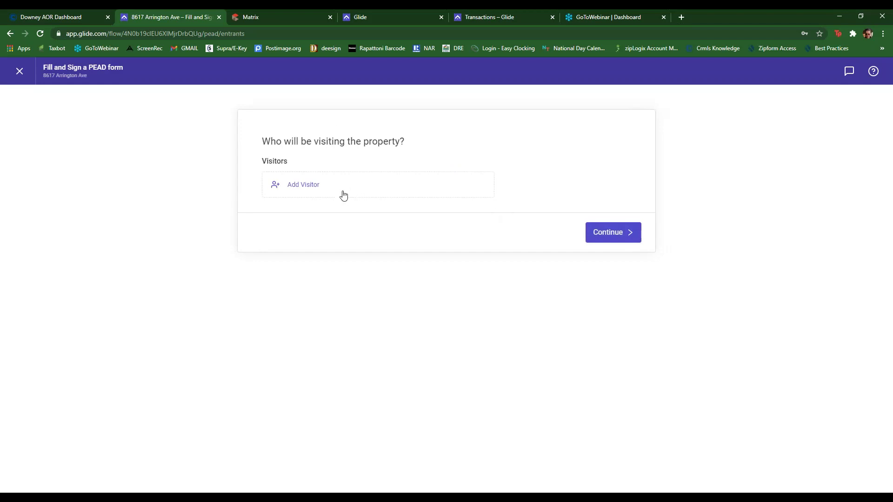
click(18, 73)
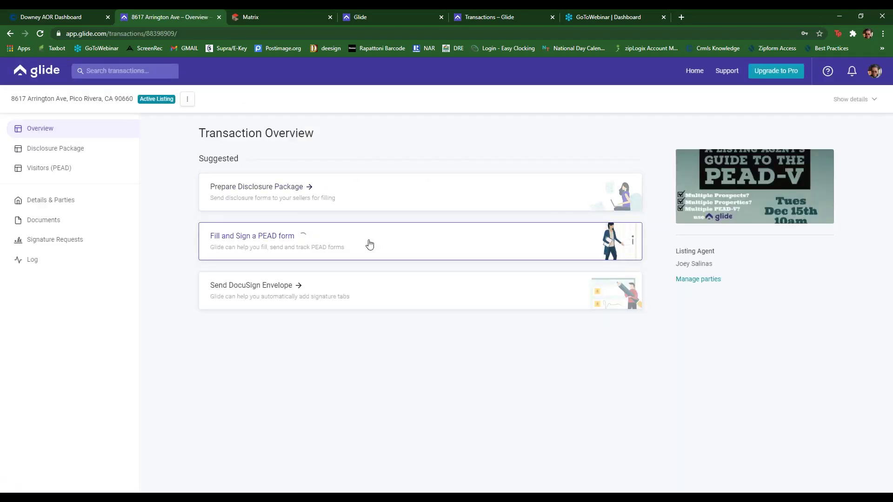
click(378, 226)
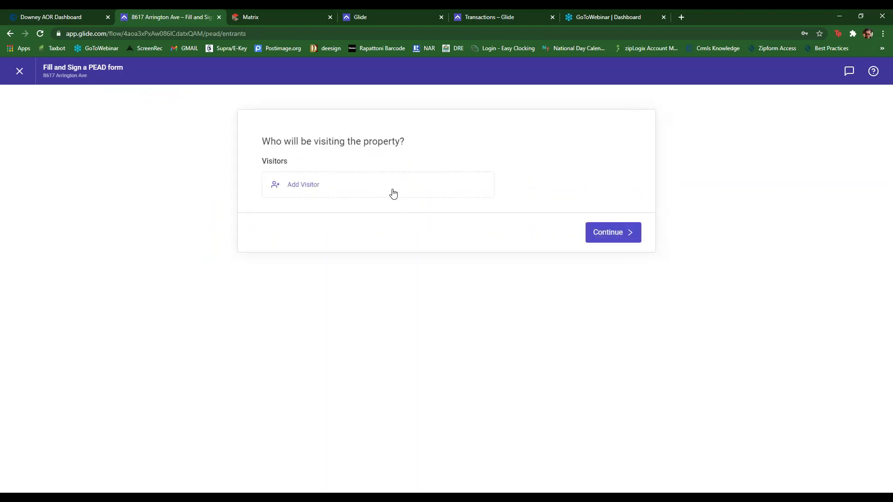
click(20, 71)
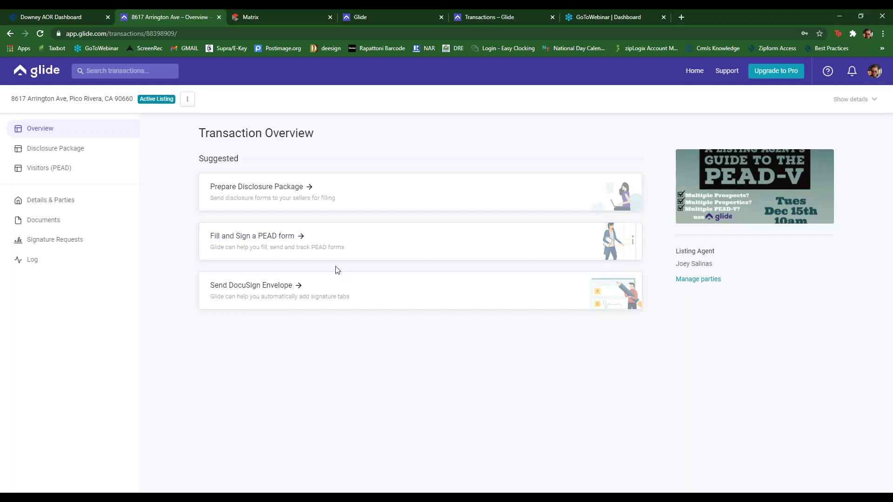
Step: Open Visitors (PEAD) and copy the Property Portal link meant for the Agent Remarks
click(48, 172)
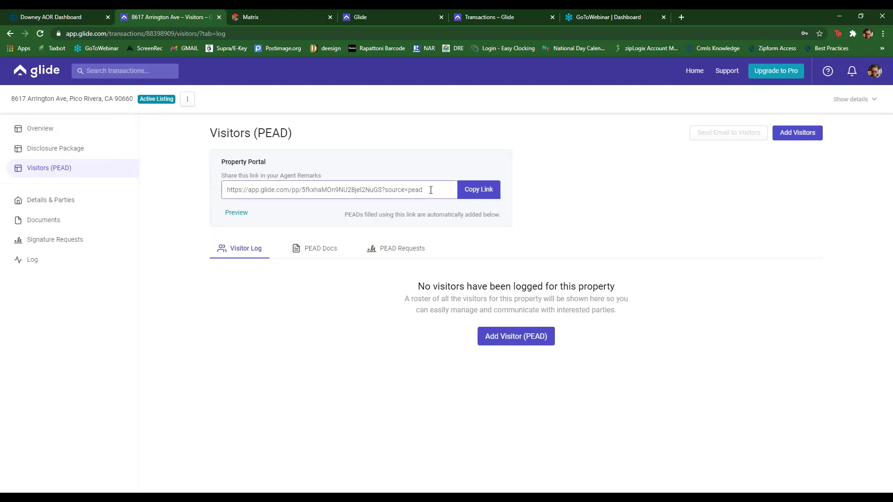
drag(430, 189, 226, 185)
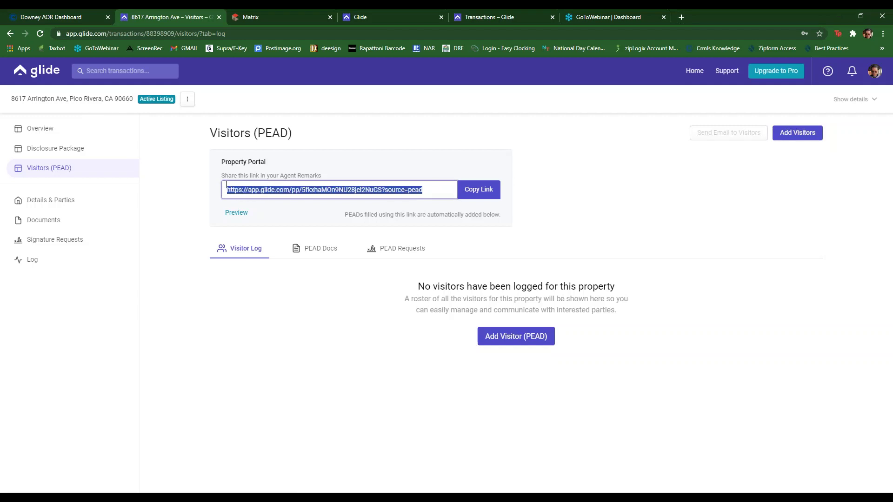
key(ctrl+c)
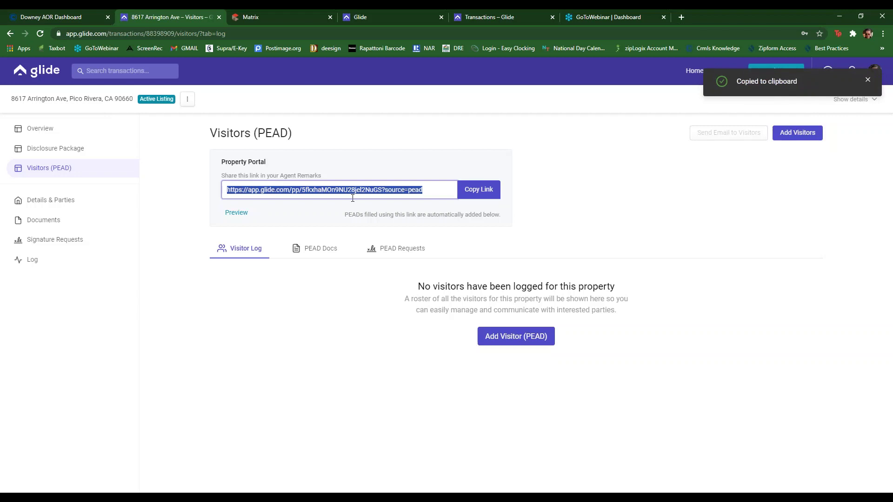
click(487, 189)
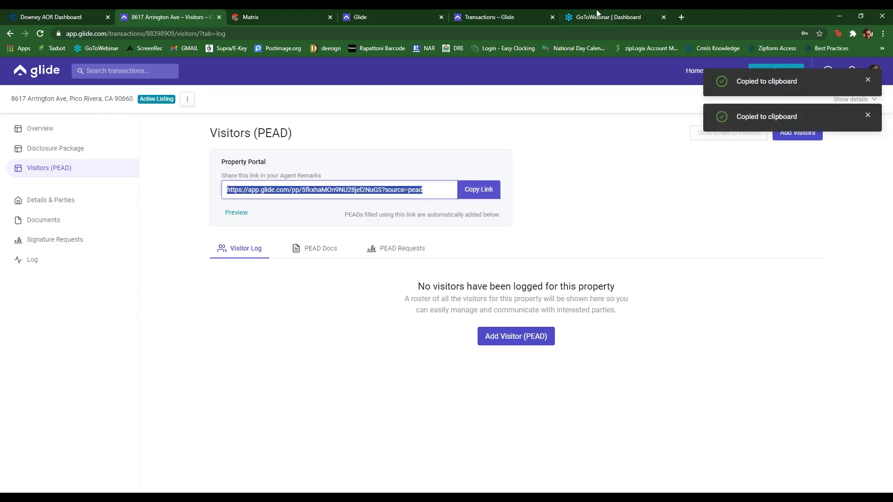
Step: Open the copied Property Portal link in a new browser tab, review the public PEAD-V page and close it
click(683, 17)
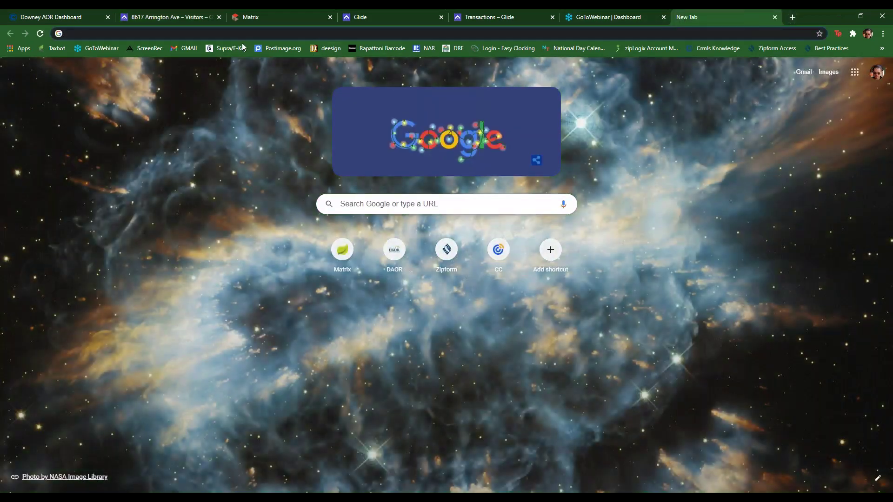
right_click(73, 35)
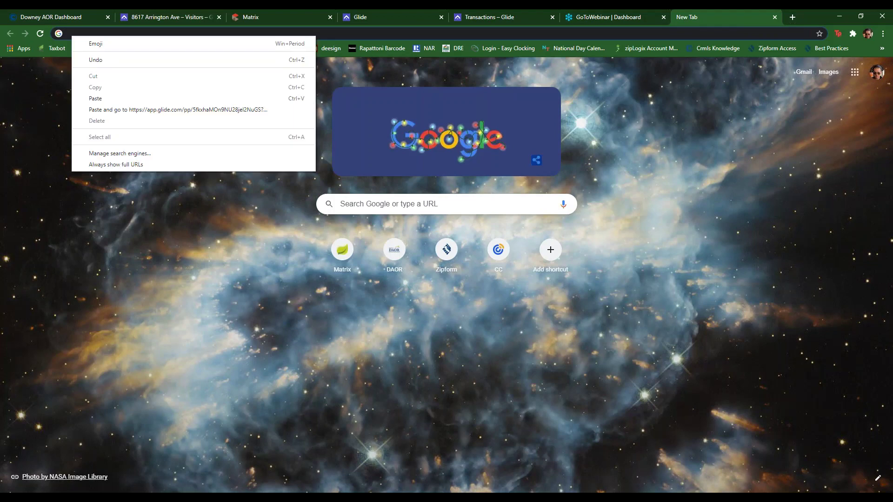
click(73, 35)
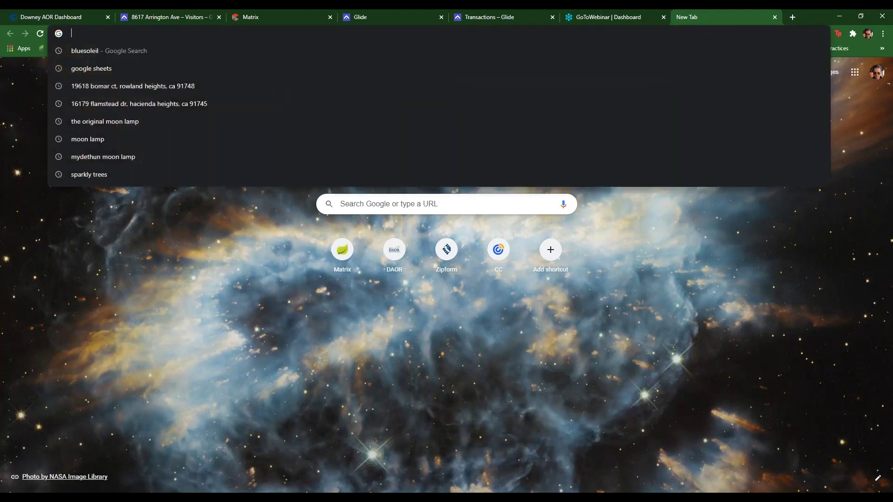
key(ctrl+v)
key(Return)
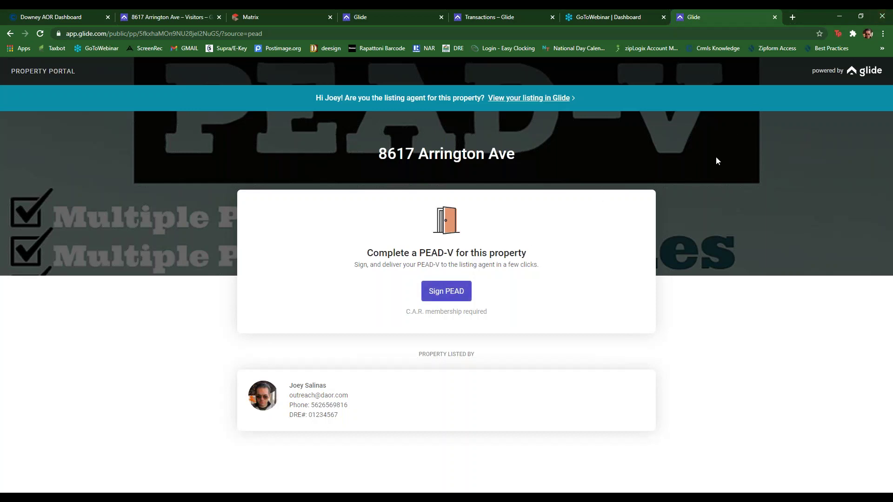
click(775, 17)
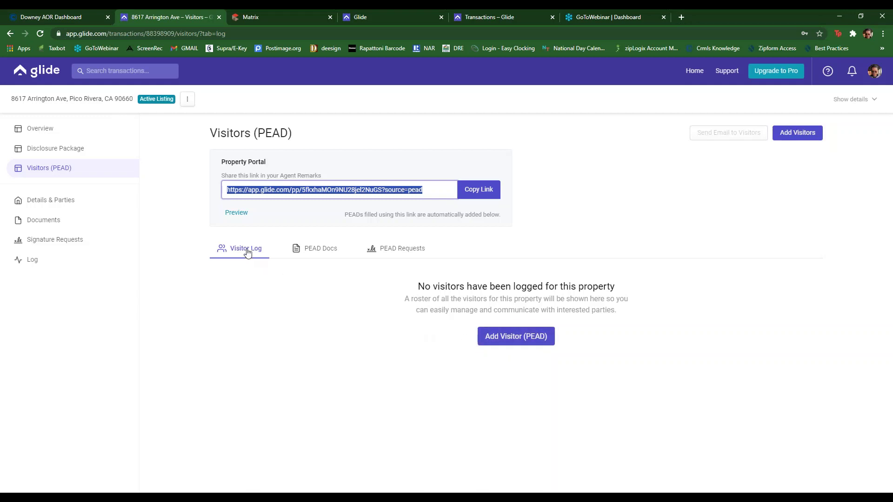
Step: Review the listing's PEAD Docs and PEAD Requests, and open the options for adding visitors
click(310, 249)
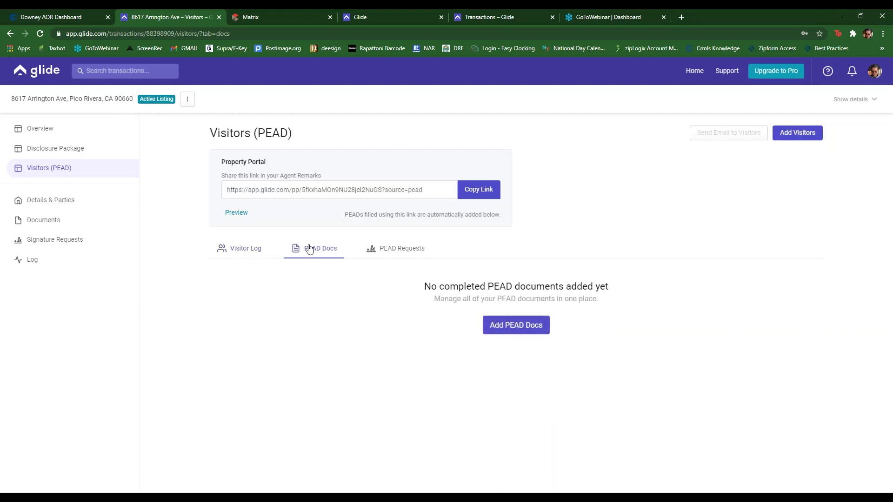
click(409, 252)
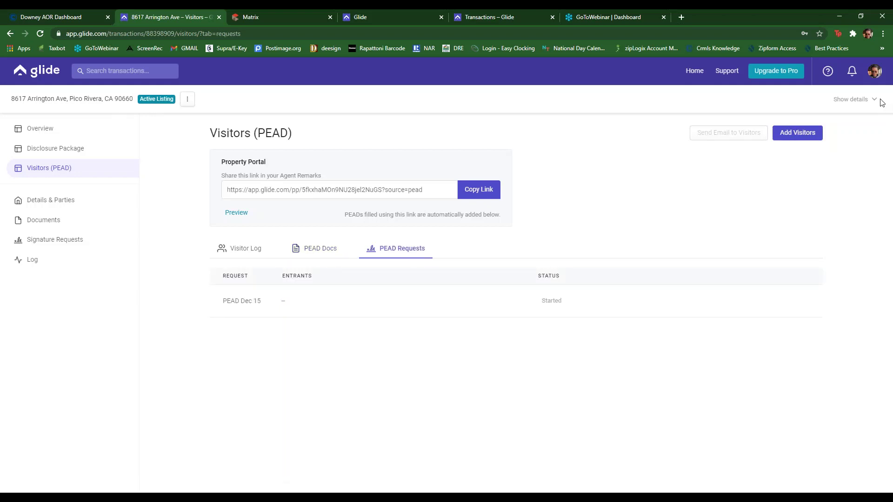
click(798, 133)
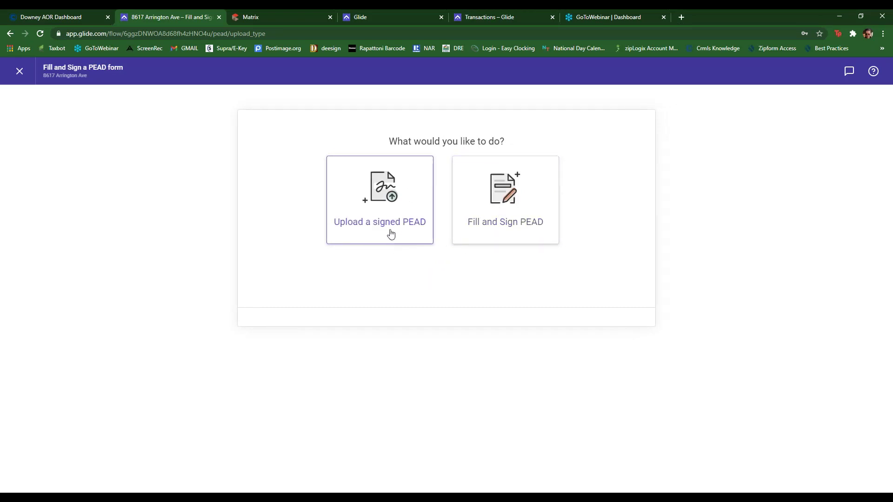
Step: From the other listing's open Property Portal, start a PEAD for the existing buyer prospect, keeping the prefilled property, agent and buyer
click(413, 19)
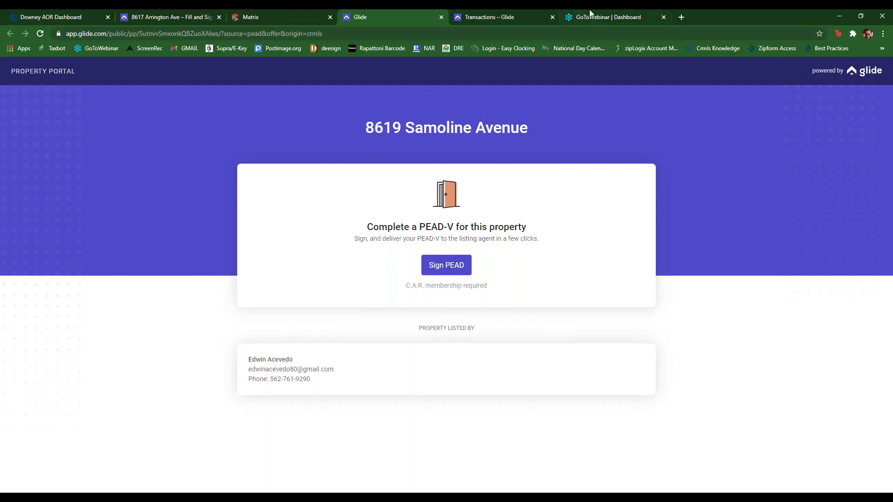
click(450, 265)
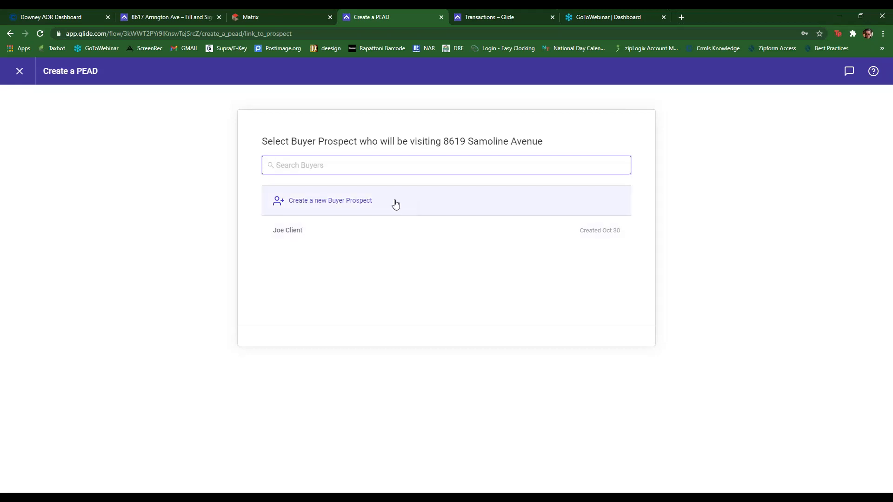
click(392, 230)
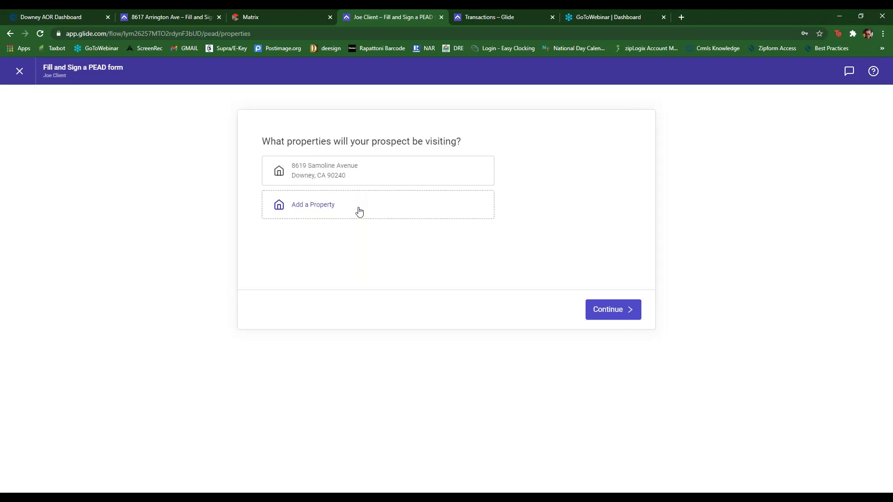
click(619, 309)
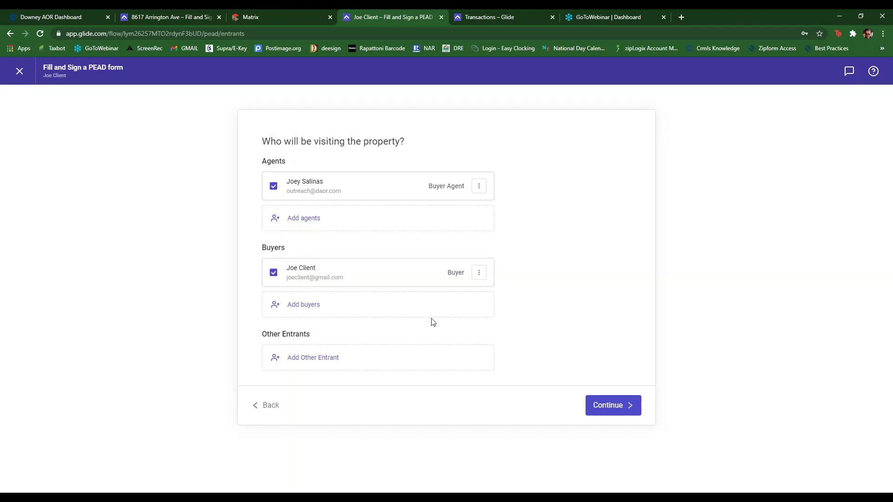
click(617, 408)
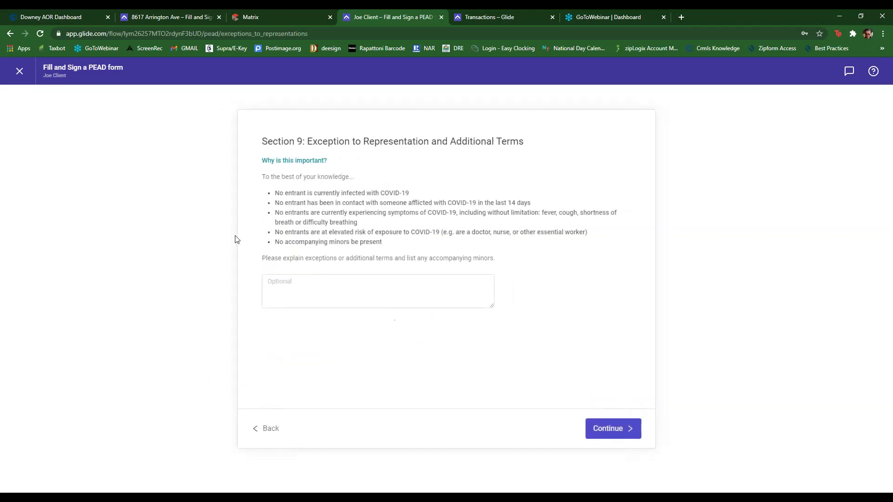
Step: Enter "Shoe Booties" as the Section 9 exceptions and additional terms, and continue to the zipForm connection
click(295, 285)
click(299, 286)
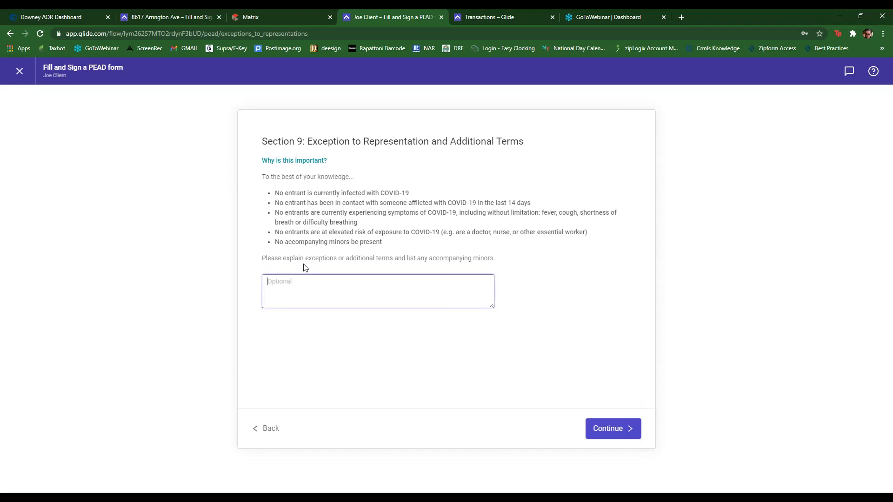
text(Shoe Booties)
click(609, 423)
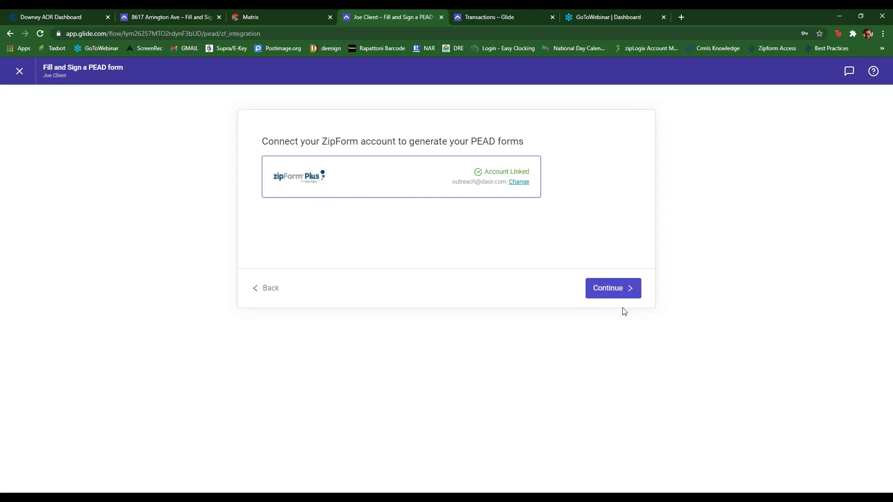
Step: Generate the PEAD form with the linked zipForm Plus account and send it for signature using Digital Ink
click(629, 290)
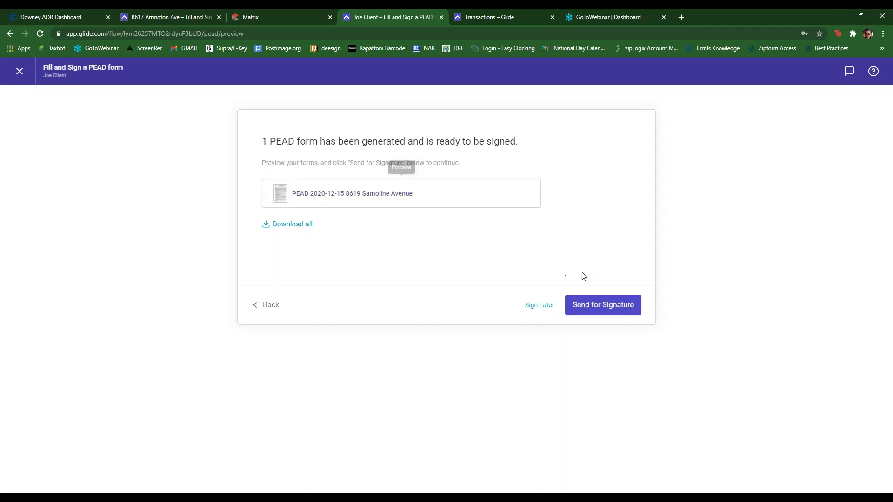
click(604, 305)
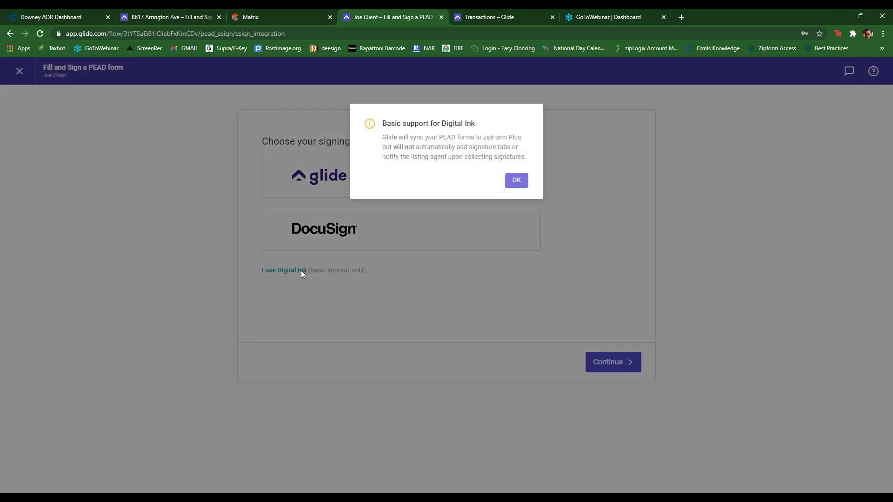
click(516, 181)
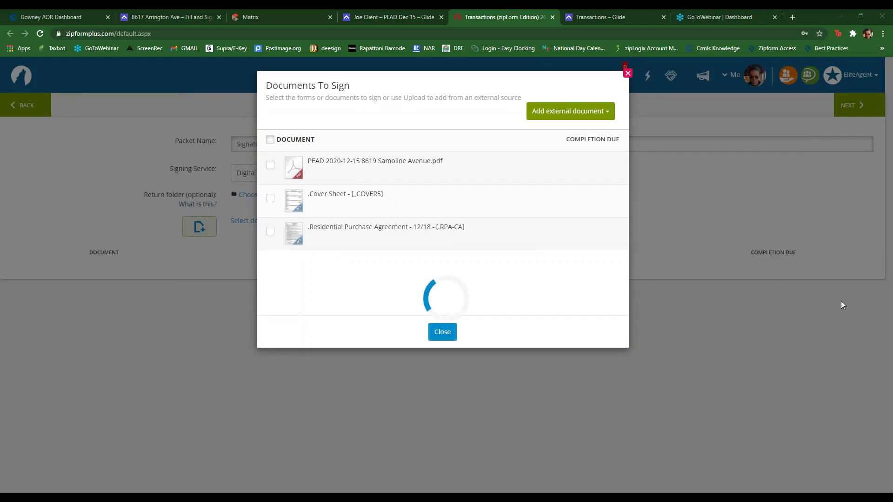
Step: Open the CRMLS + PEAD-V Integration handout, read through its listing link, buyer, property and entrant instructions, and close it
click(804, 291)
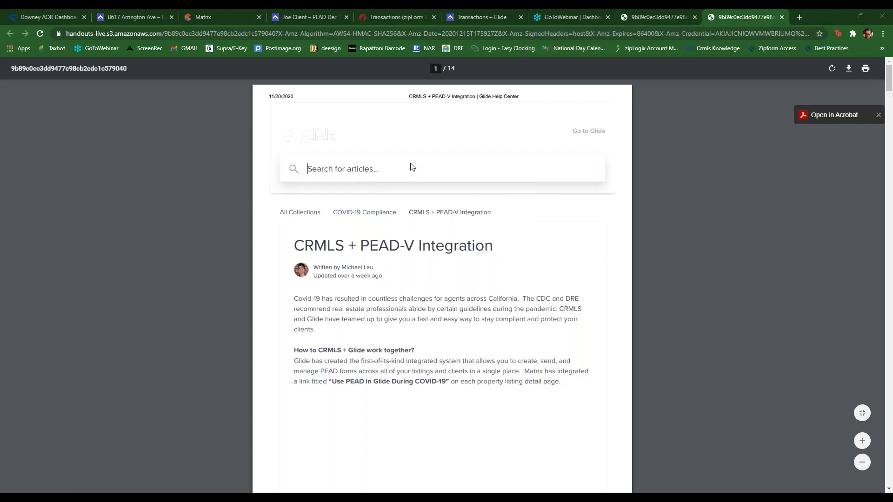
click(695, 17)
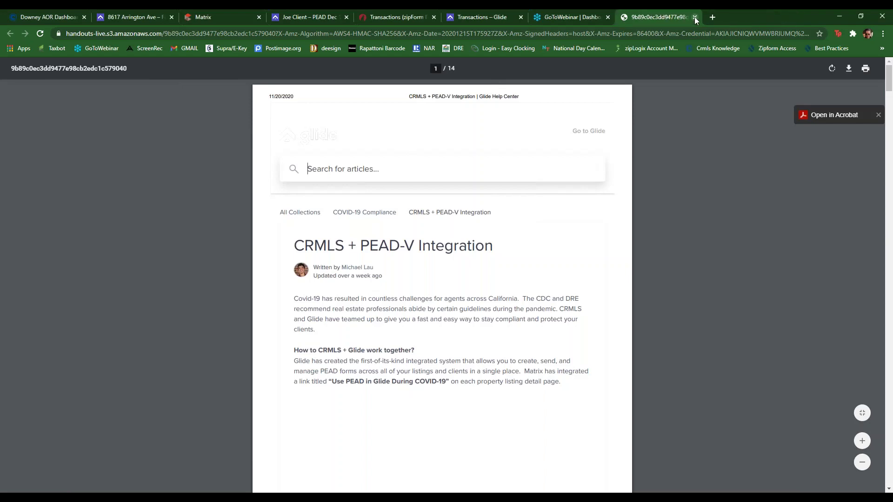
scroll(361, 167, down, 2)
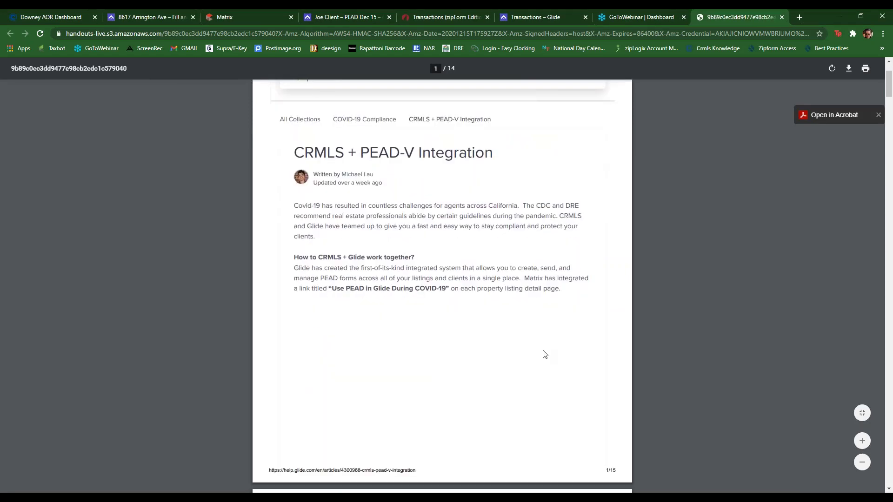
scroll(544, 354, down, 4)
scroll(498, 277, down, 8)
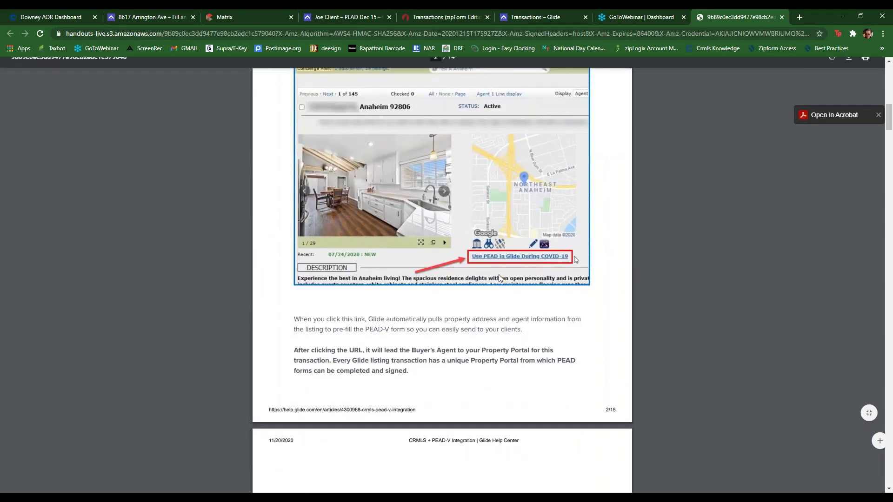
scroll(499, 278, down, 8)
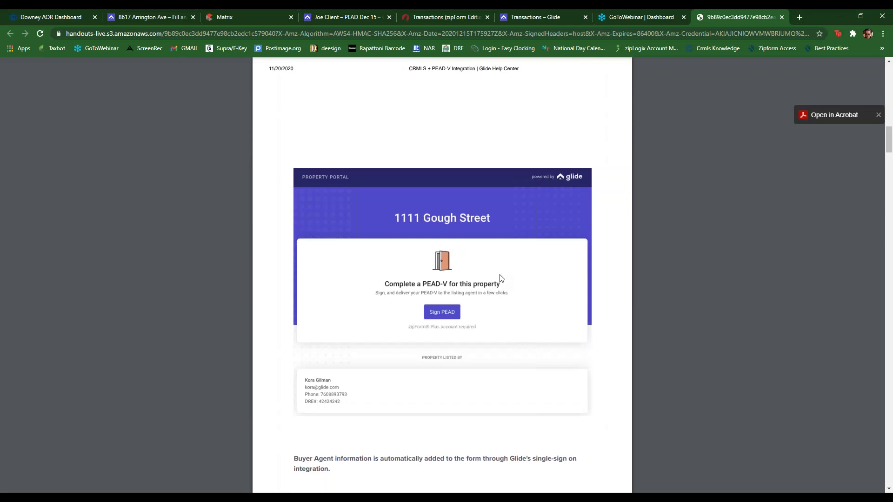
scroll(501, 278, down, 10)
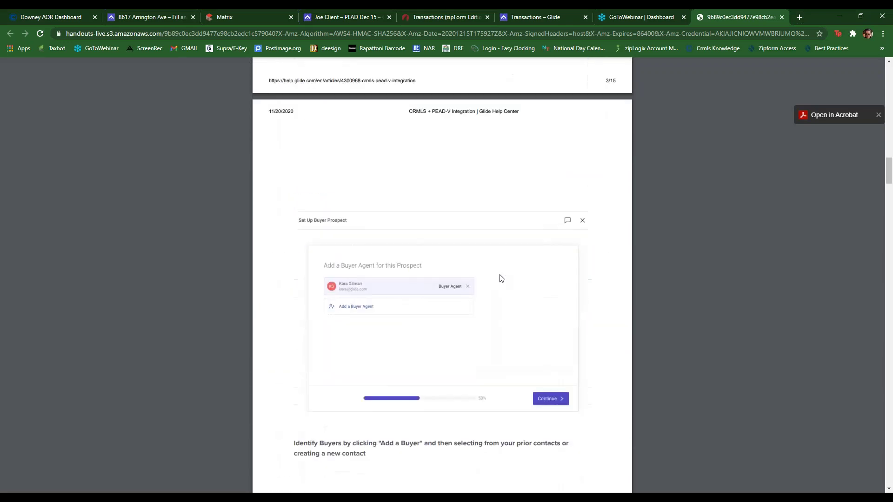
scroll(501, 278, down, 7)
scroll(501, 278, down, 11)
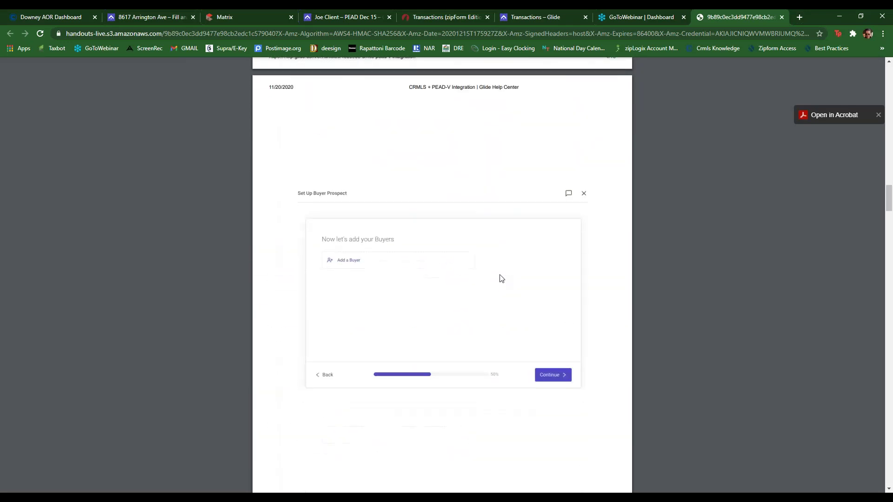
scroll(502, 278, down, 11)
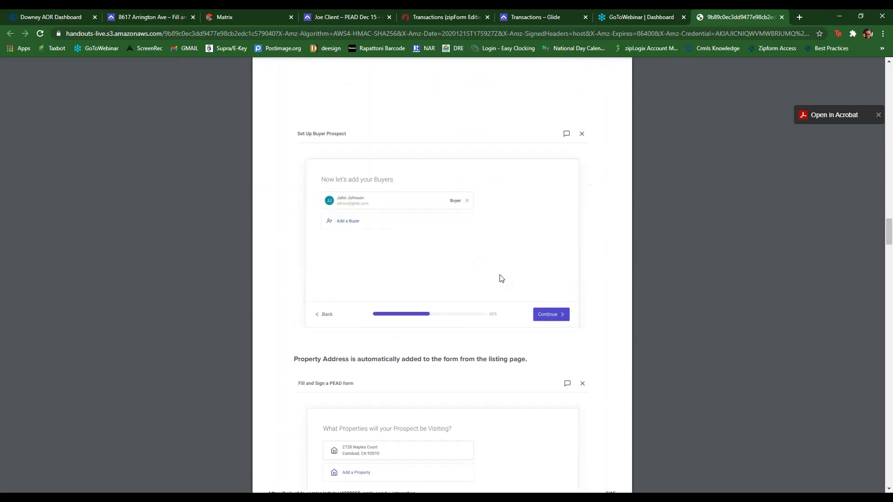
scroll(501, 278, down, 3)
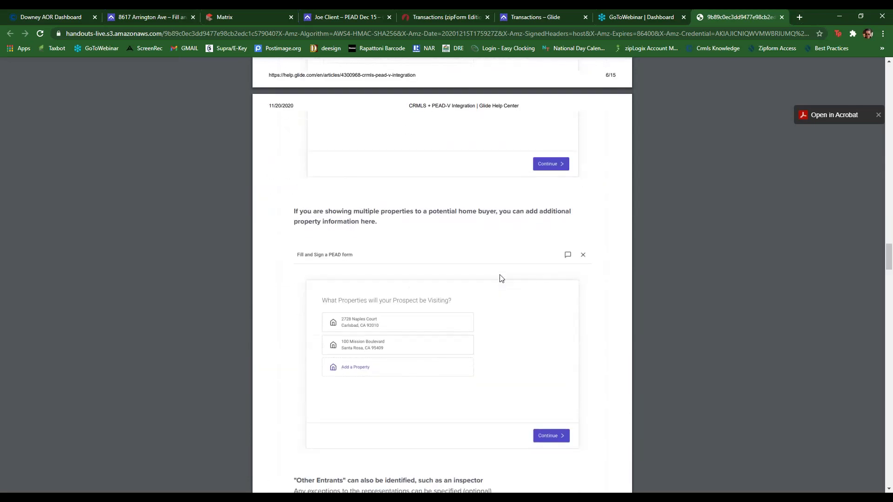
scroll(590, 333, down, 5)
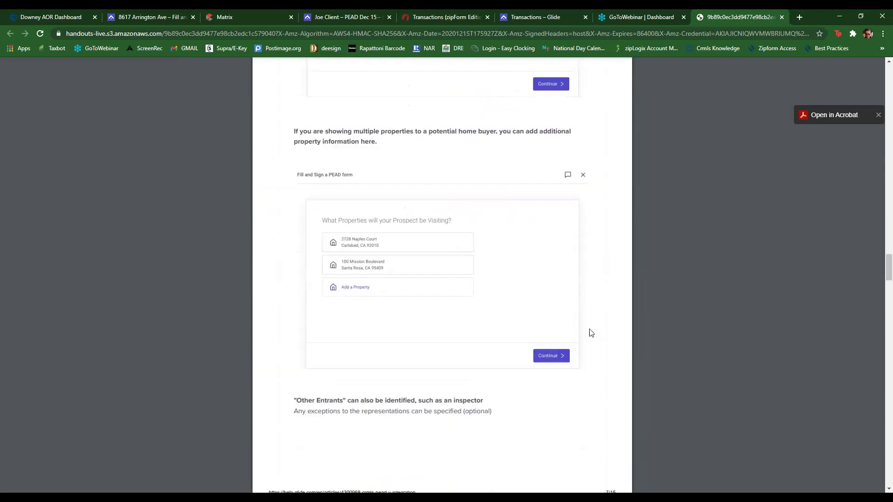
scroll(591, 332, down, 3)
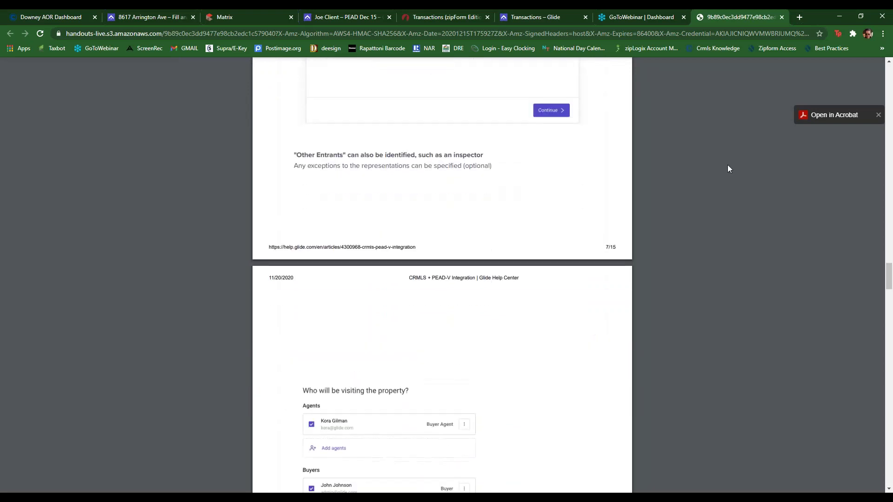
click(783, 17)
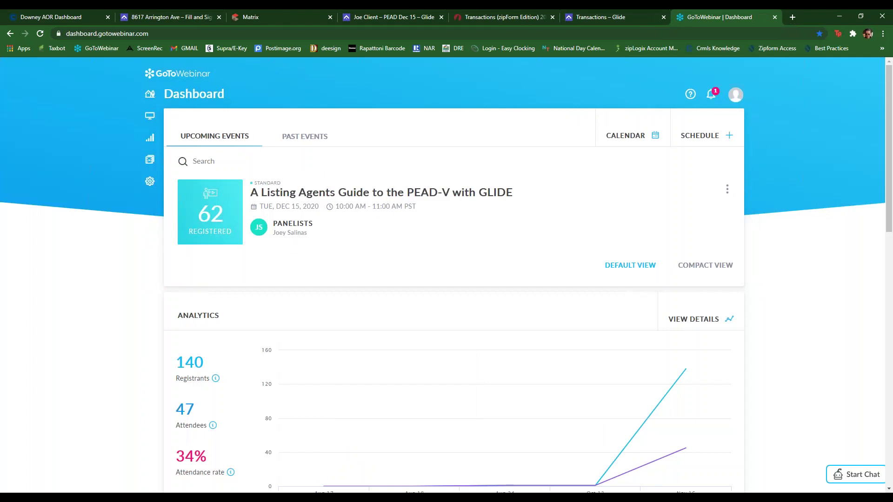
Step: Return to zipForm by way of the generated PEAD page and include only the PEAD 2020-12-15 PDF in the signature packet
mouse_move(262, 498)
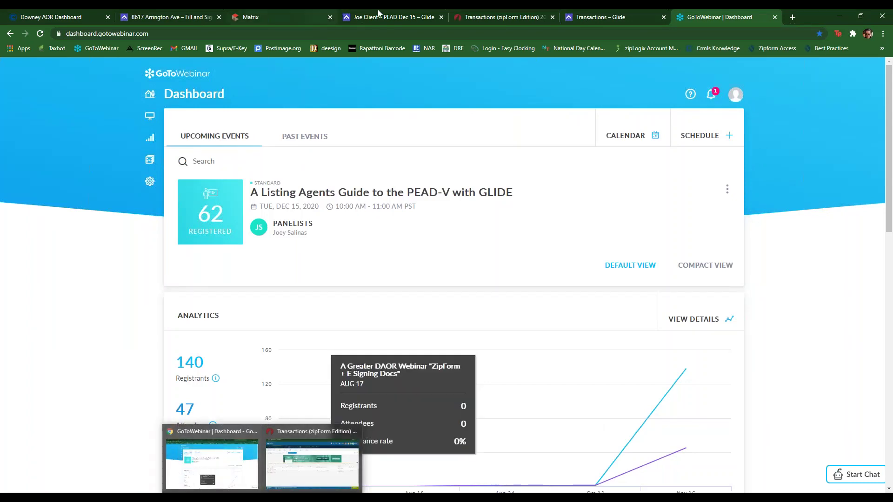
click(403, 14)
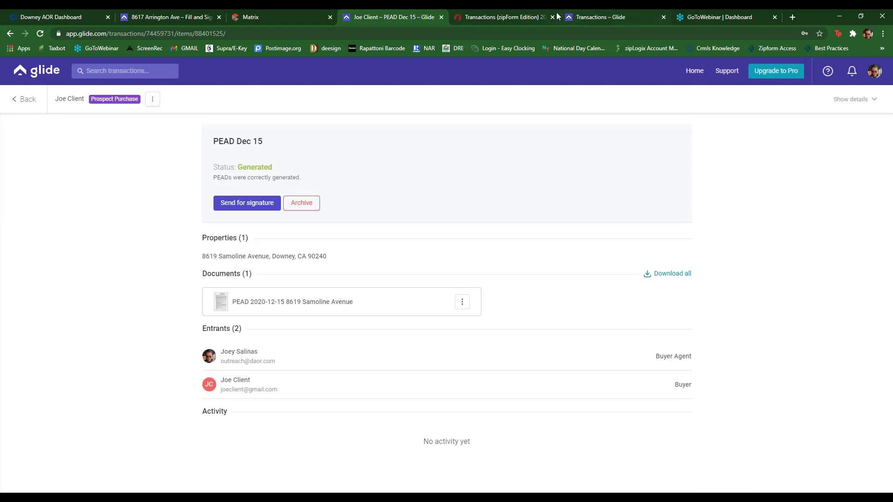
click(526, 16)
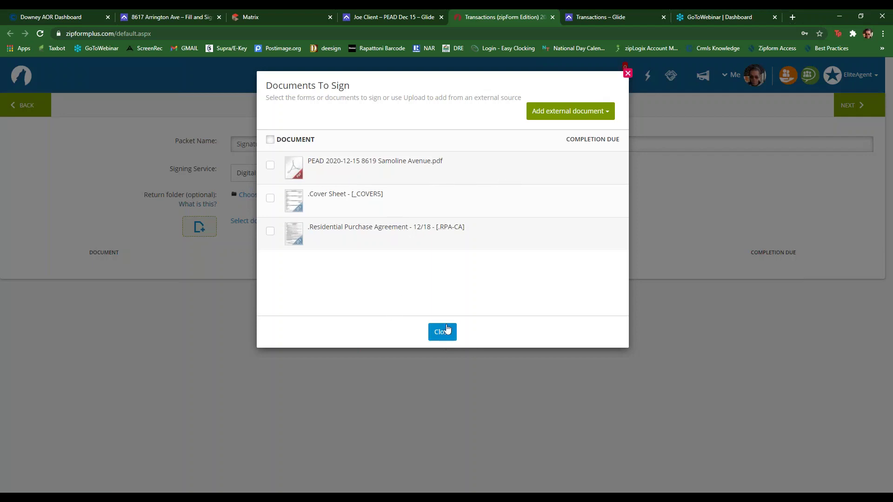
click(270, 166)
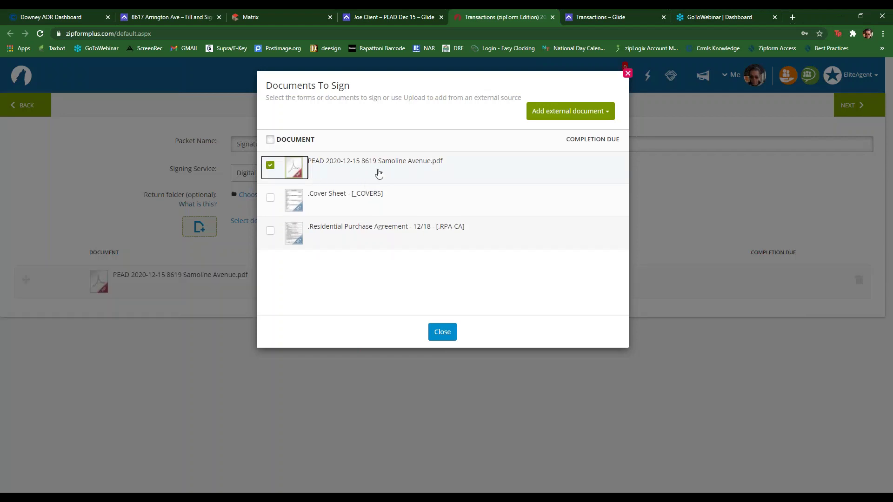
click(449, 338)
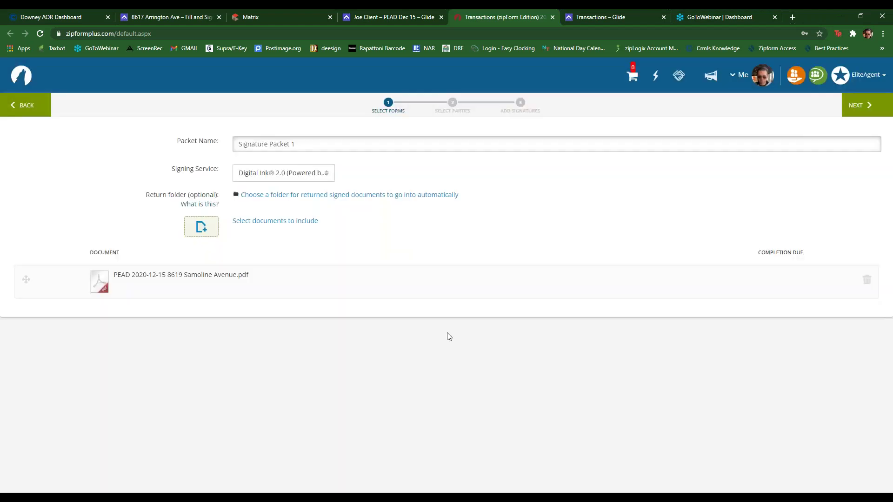
Step: Check the signing service choices, keep Digital Ink 2.0 and the packet name "Signature Packet 1", and proceed to selecting the parties
click(322, 173)
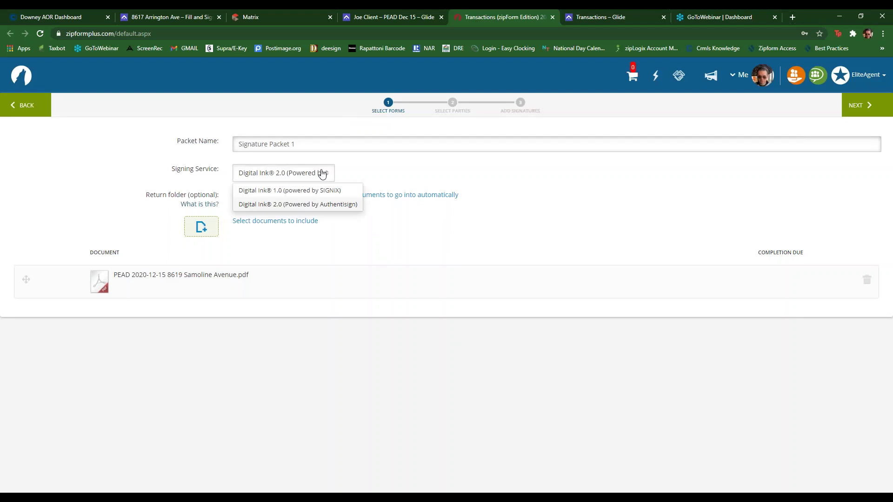
click(455, 160)
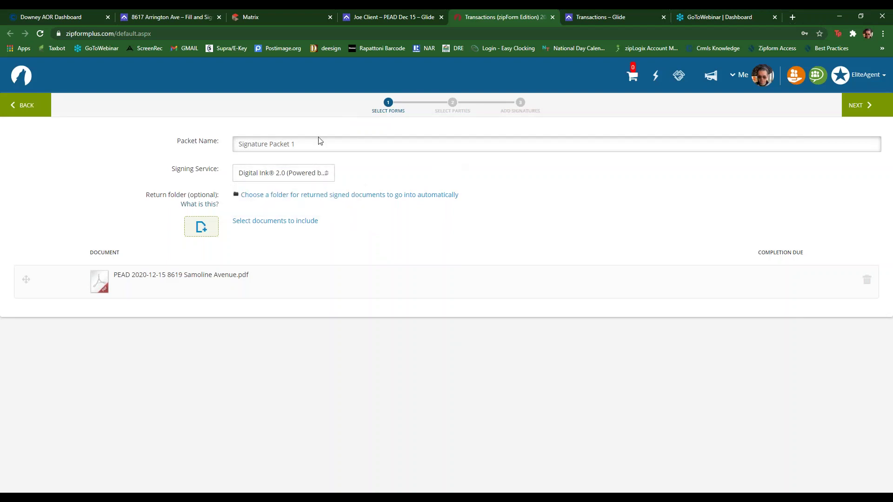
drag(333, 141, 122, 140)
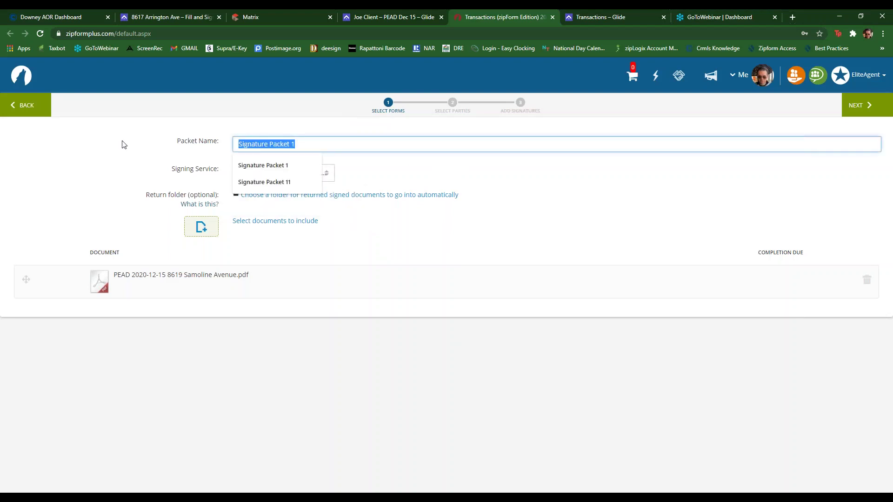
click(422, 167)
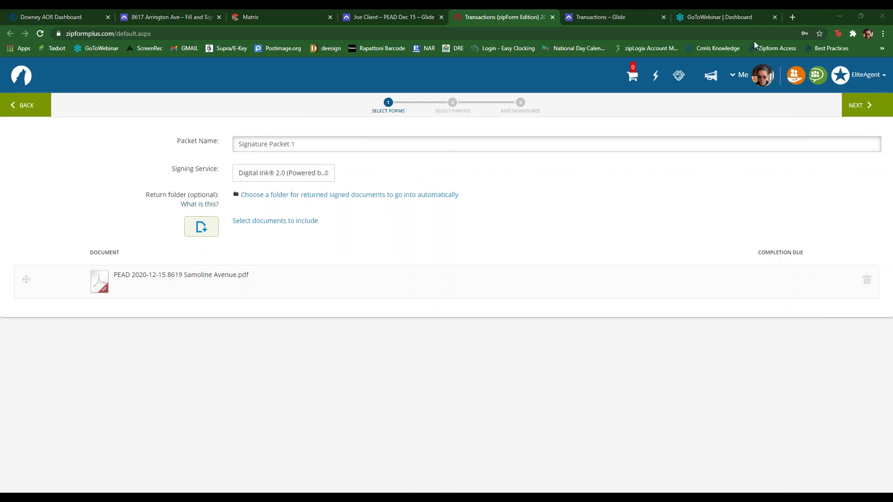
click(860, 106)
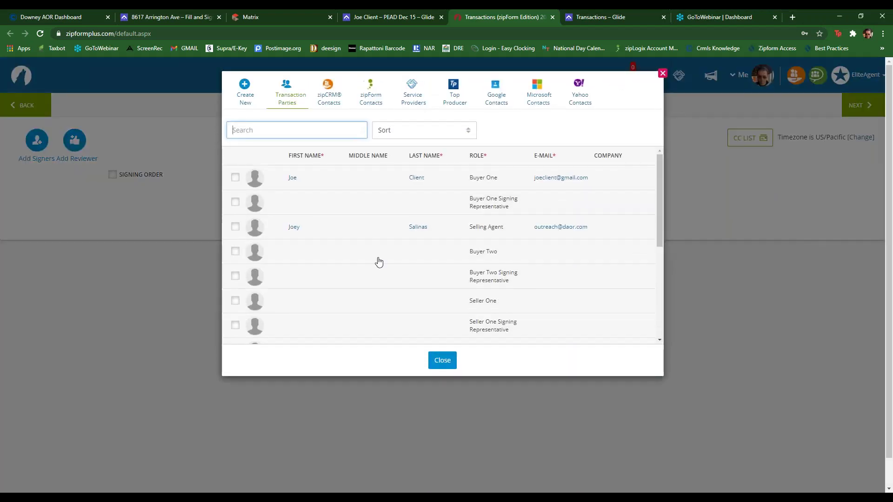
Step: Close the signer contact selection without adding anyone, close zipForm, and return from the generated PEAD to the buyer prospect's overview in Glide
click(440, 359)
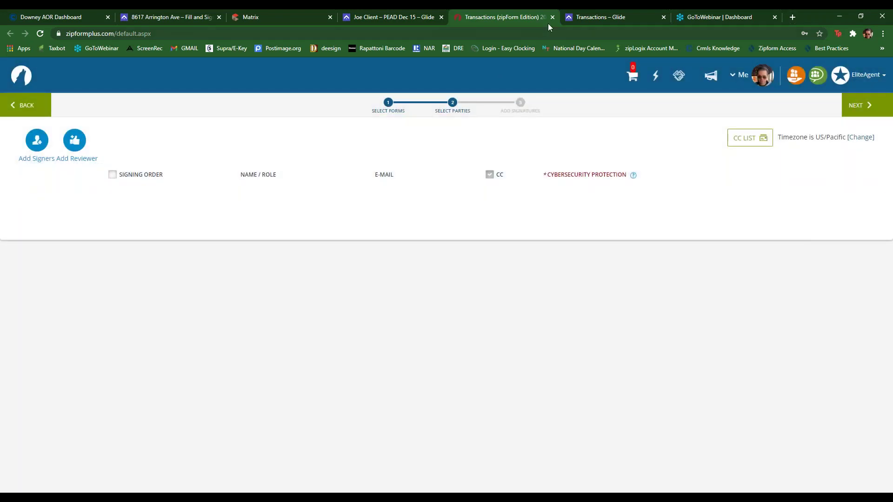
click(551, 17)
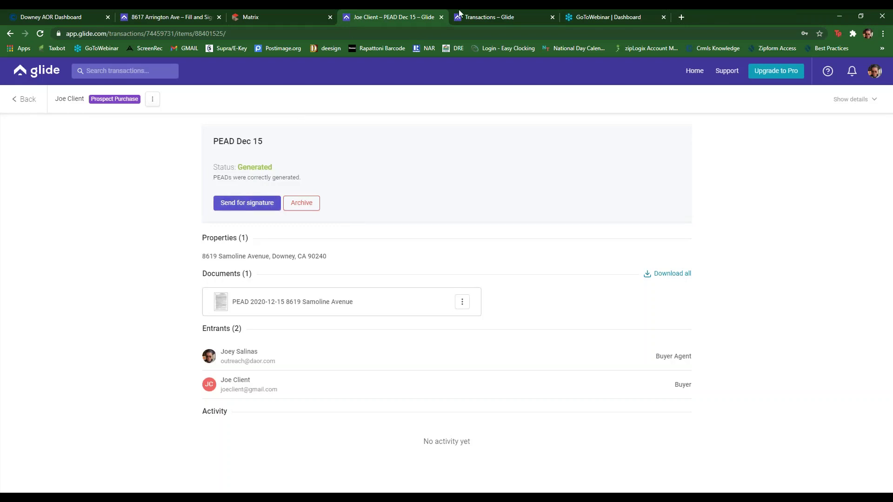
click(28, 99)
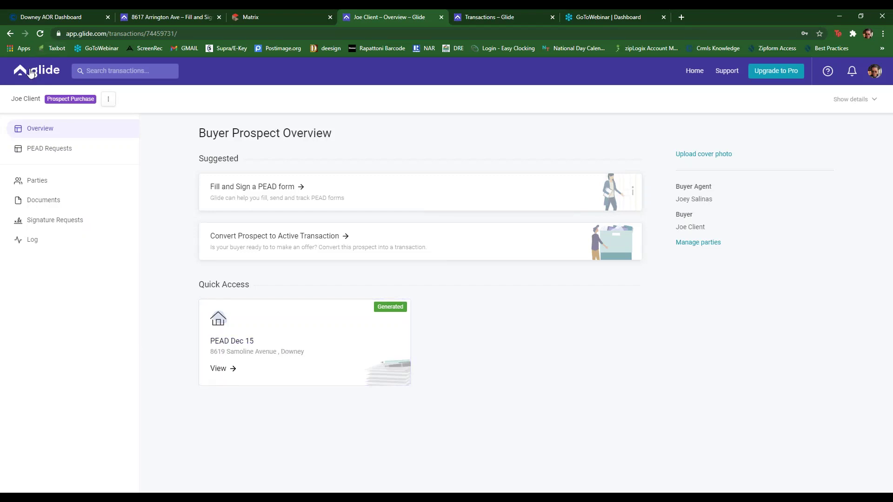
Step: Open the active Pico Rivera listing's PEAD visitors page and review its PEAD requests and PEAD documents
click(31, 73)
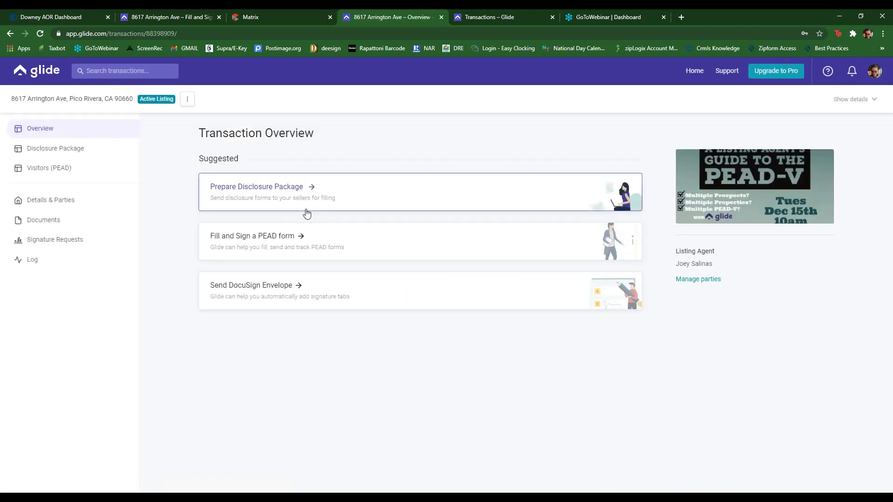
click(63, 169)
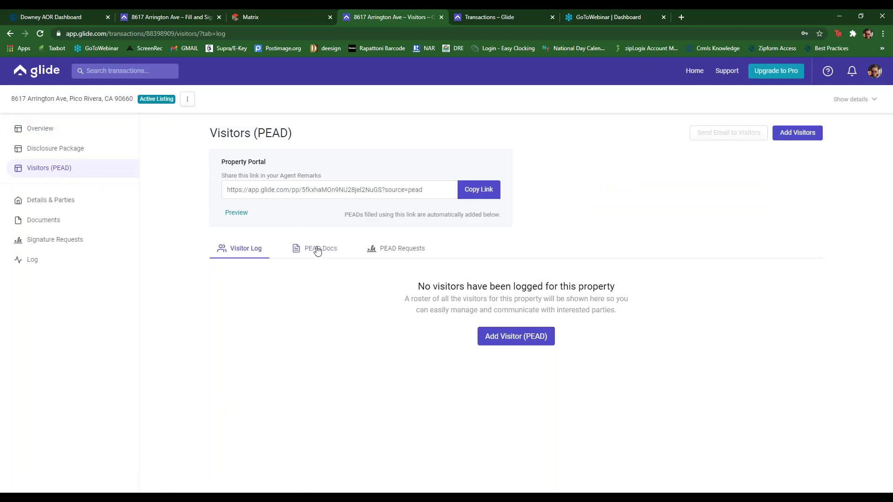
click(401, 249)
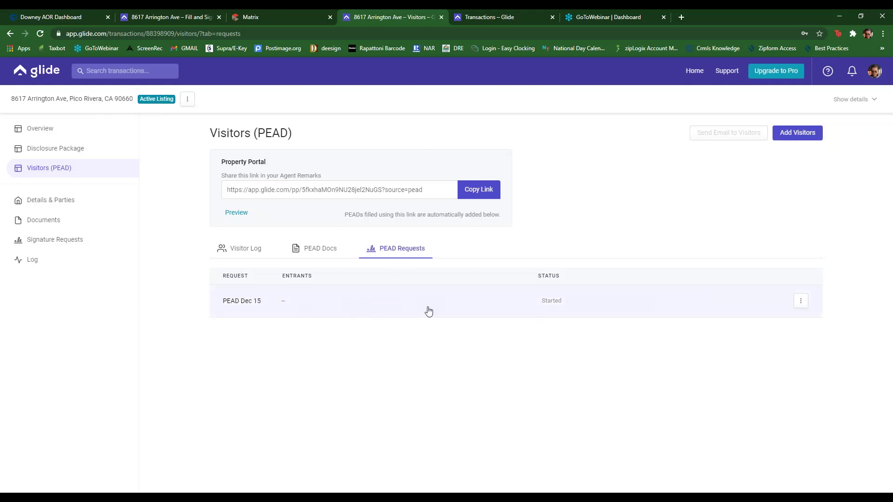
click(326, 250)
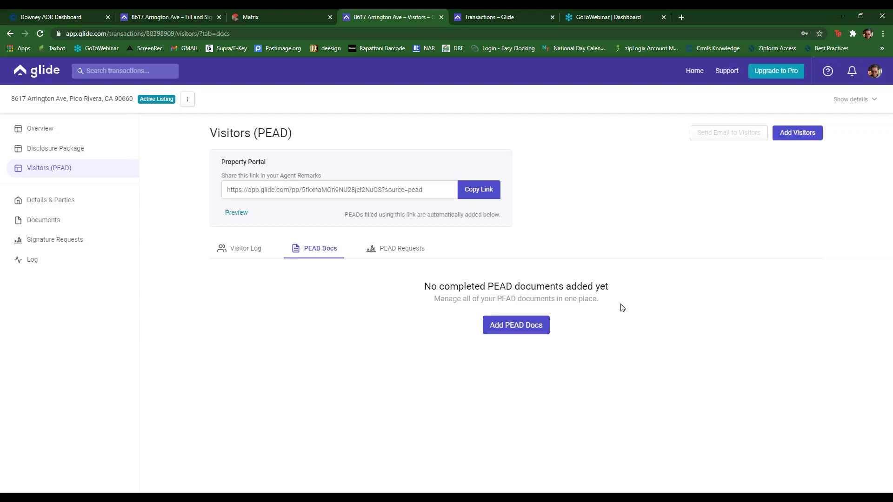
Step: Highlight the listing's Property Portal link meant for the agent remarks, clear the selection, and return to the transactions overview
drag(439, 191, 188, 193)
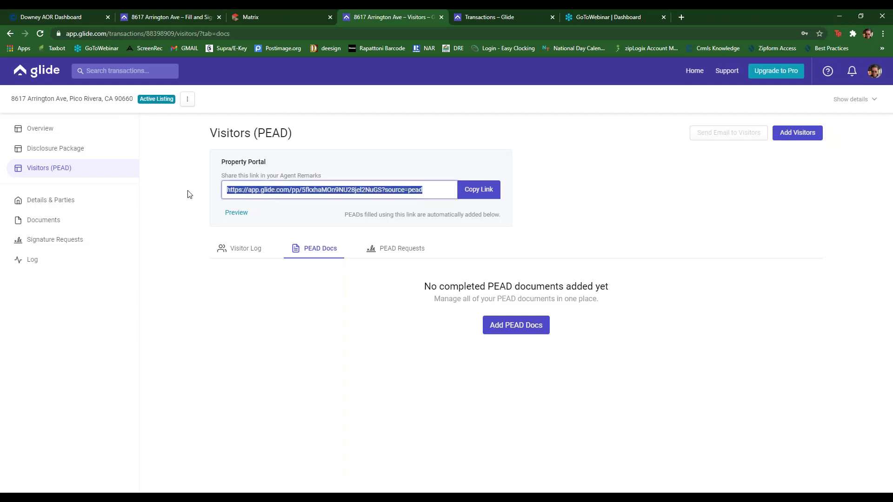
click(790, 180)
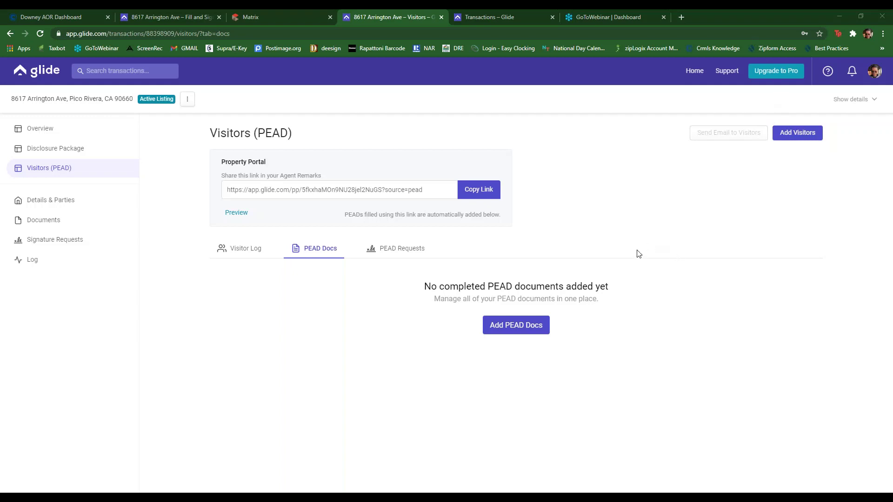
click(45, 70)
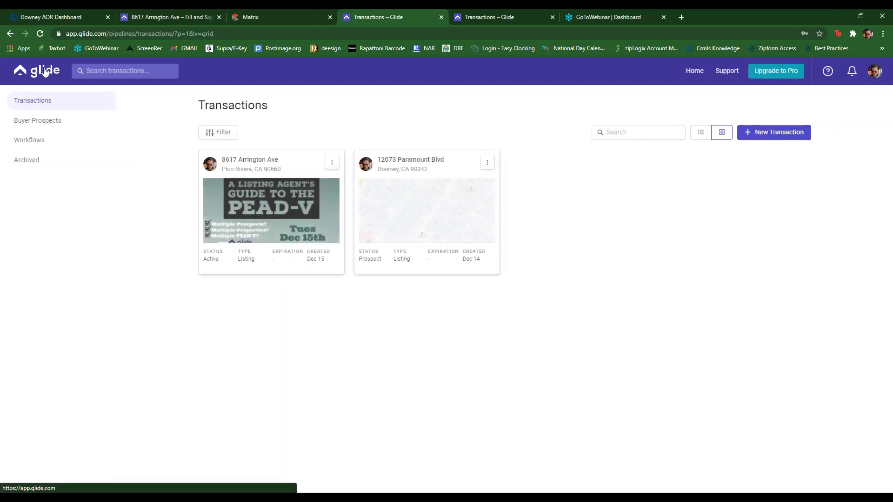